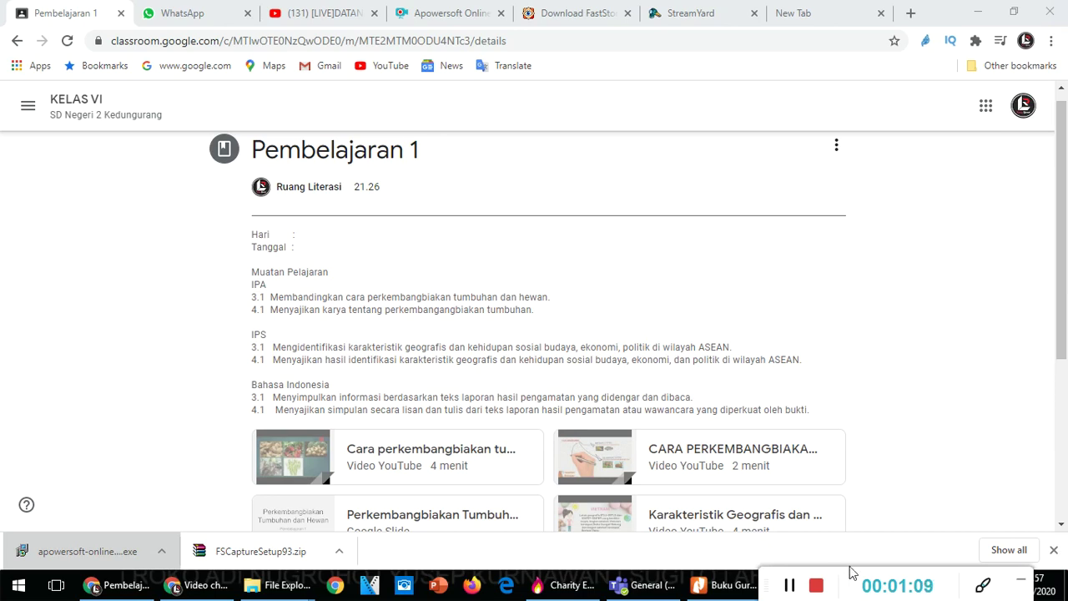
Open the Pembelajaran 1 material for editing and create a new form (Formulir) as an attachment
{"action": "left_click_drag", "start_coordinate": [1062, 330], "coordinate": [1062, 323]}
{"action": "scroll", "coordinate": [1062, 328], "scroll_direction": "down", "scroll_amount": 3}
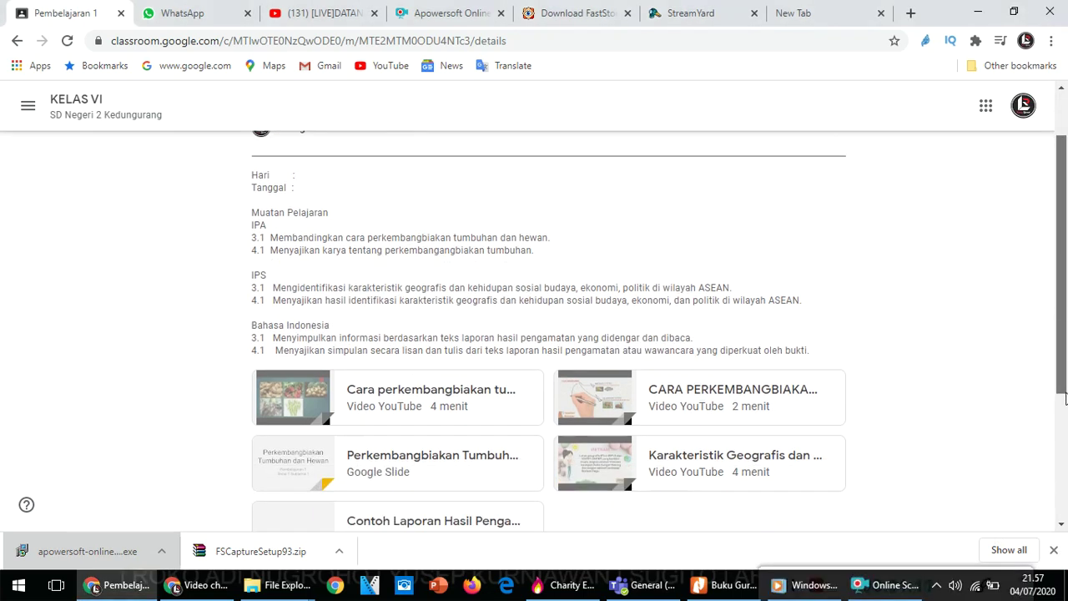
{"action": "left_click_drag", "start_coordinate": [1066, 360], "coordinate": [1065, 285]}
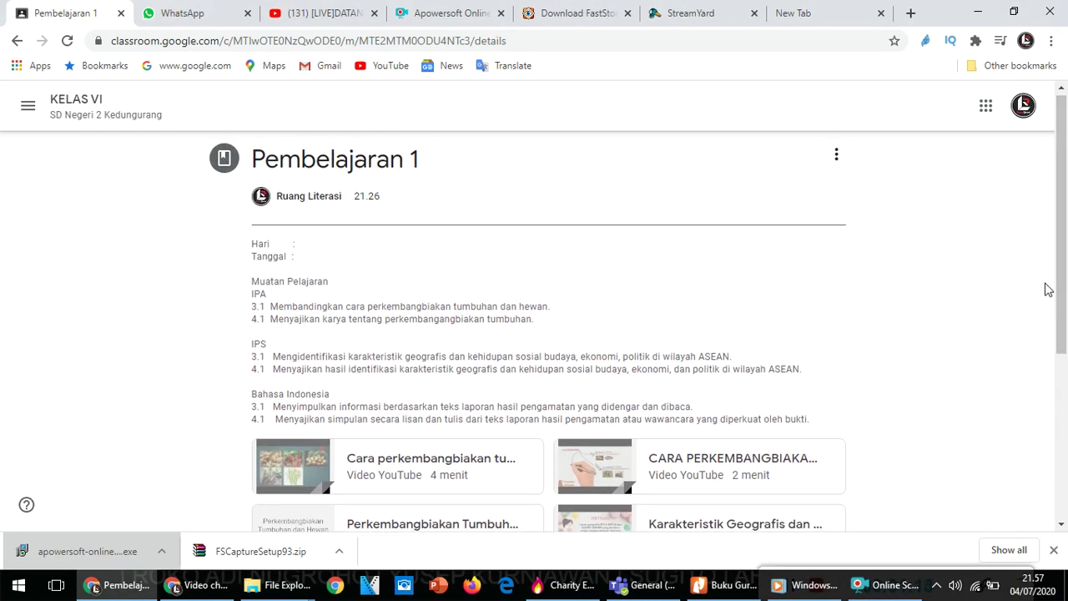
{"action": "left_click", "coordinate": [835, 153]}
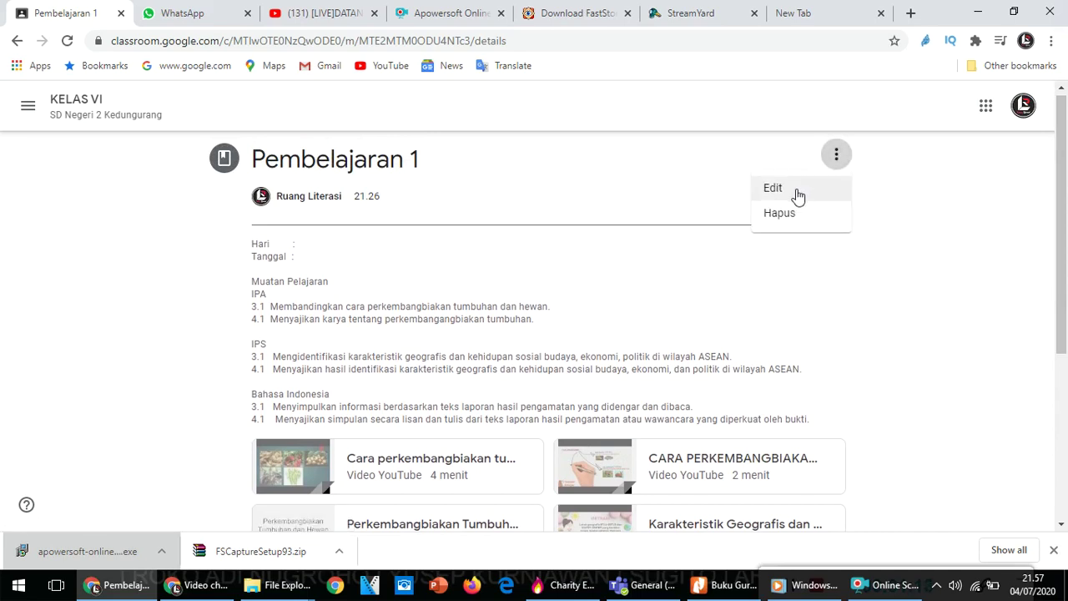
{"action": "left_click", "coordinate": [798, 195]}
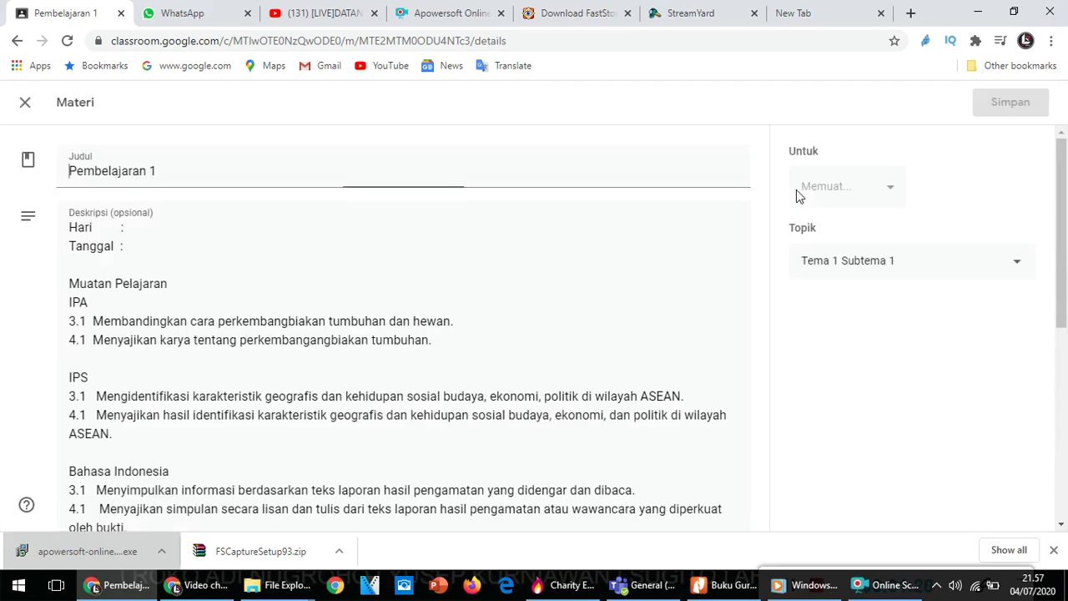
{"action": "scroll", "coordinate": [385, 352], "scroll_direction": "down", "scroll_amount": 3}
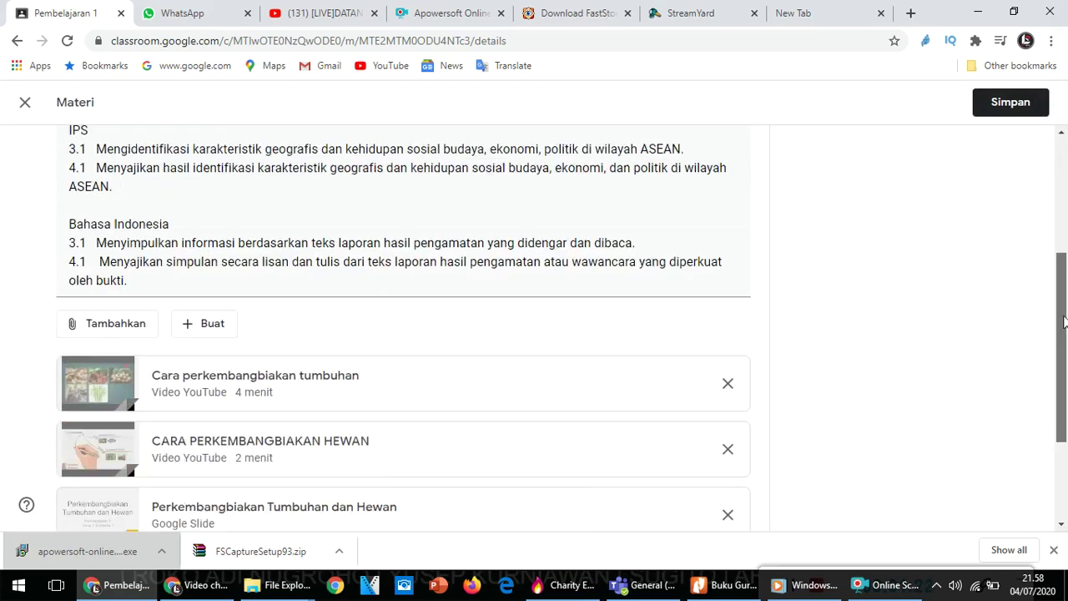
{"action": "left_click", "coordinate": [214, 340]}
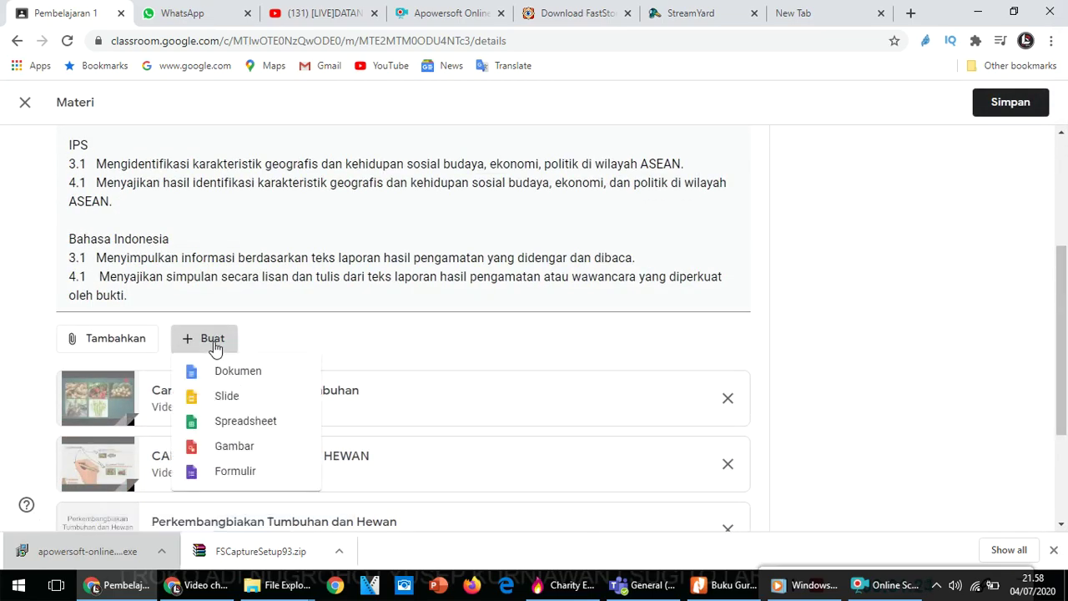
{"action": "left_click", "coordinate": [220, 472]}
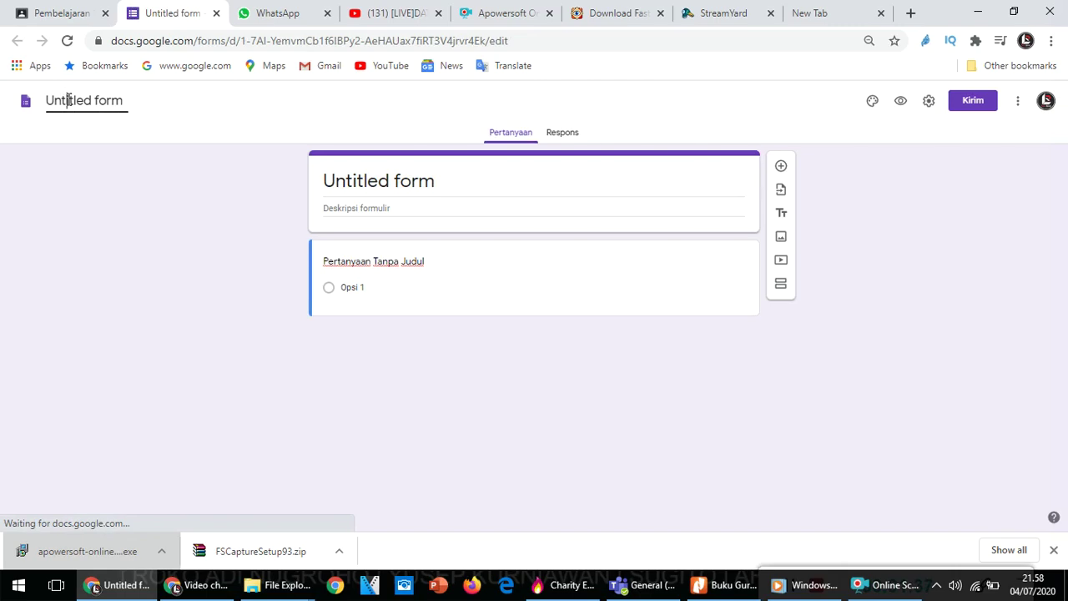
Rename the untitled form as "Evaluasi Pembelajaran 1"
{"action": "left_click", "coordinate": [122, 100]}
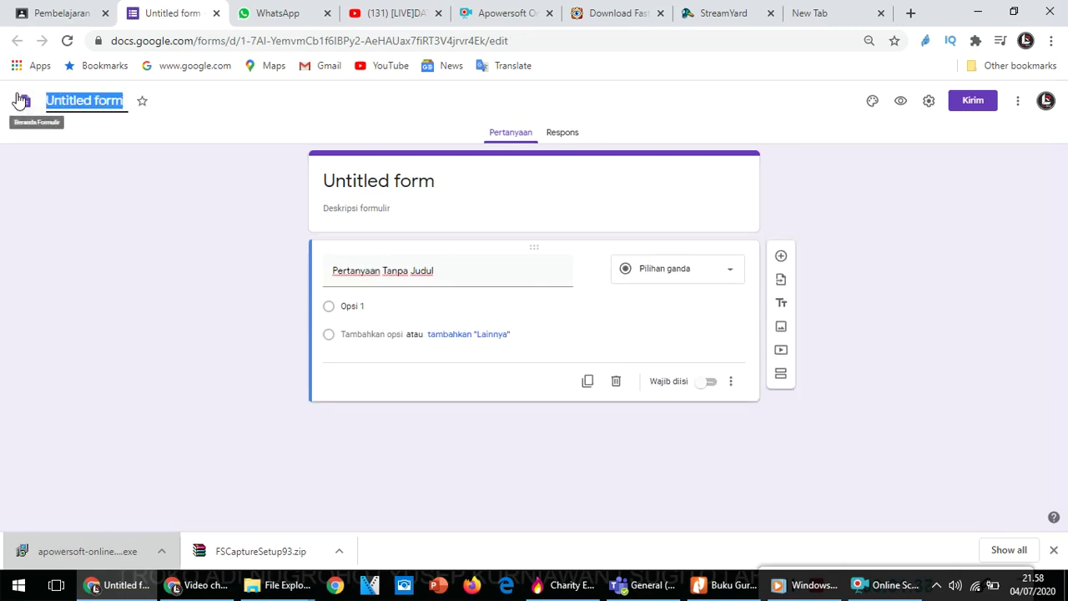
{"action": "type", "text": "Evaluasi "}
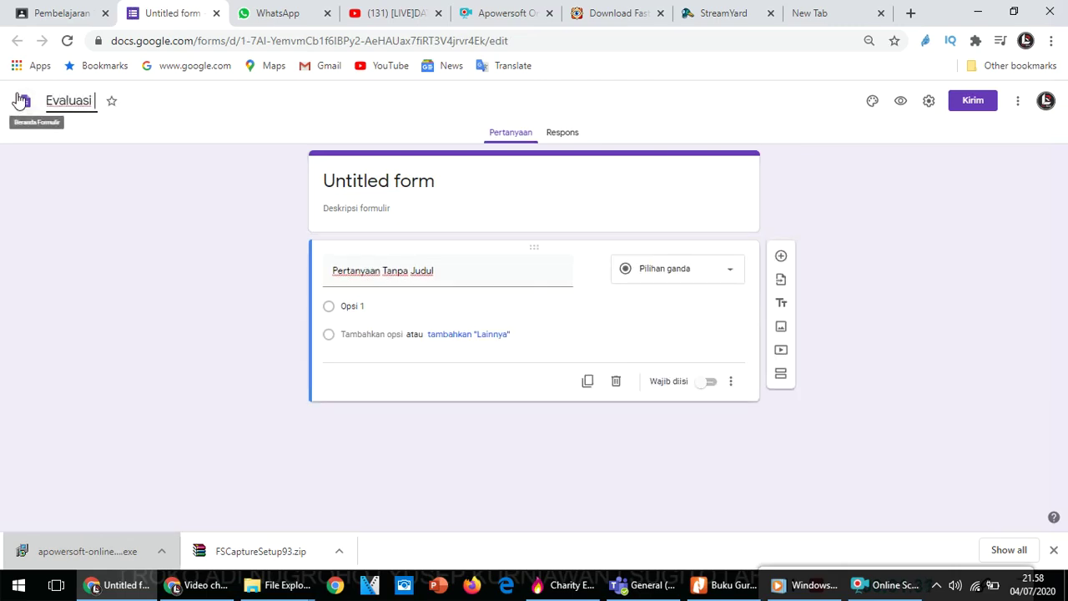
{"action": "type", "text": "Pembel"}
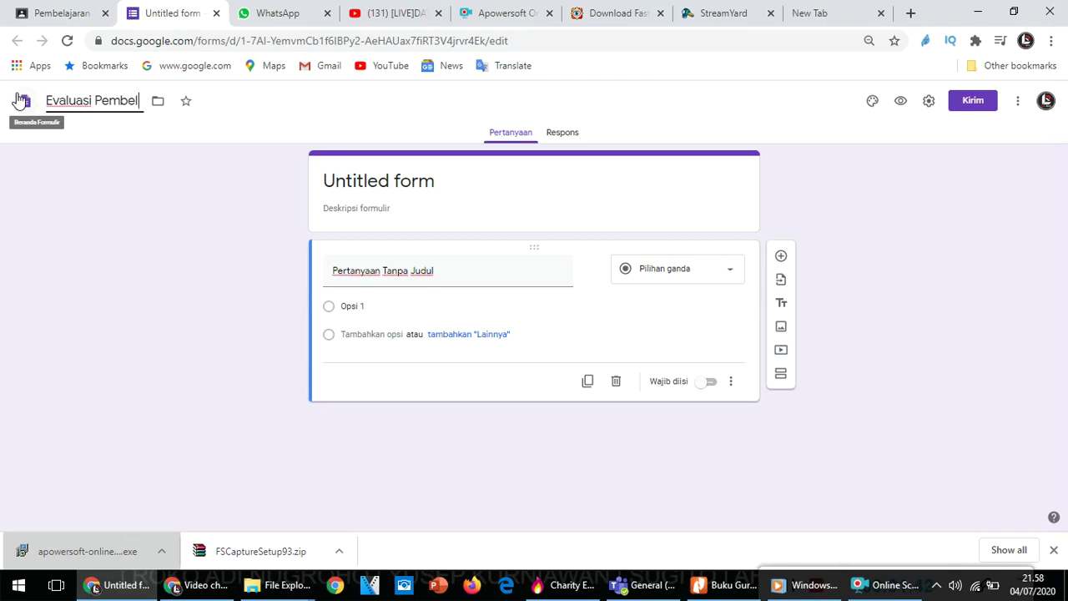
{"action": "type", "text": "ajaran 1"}
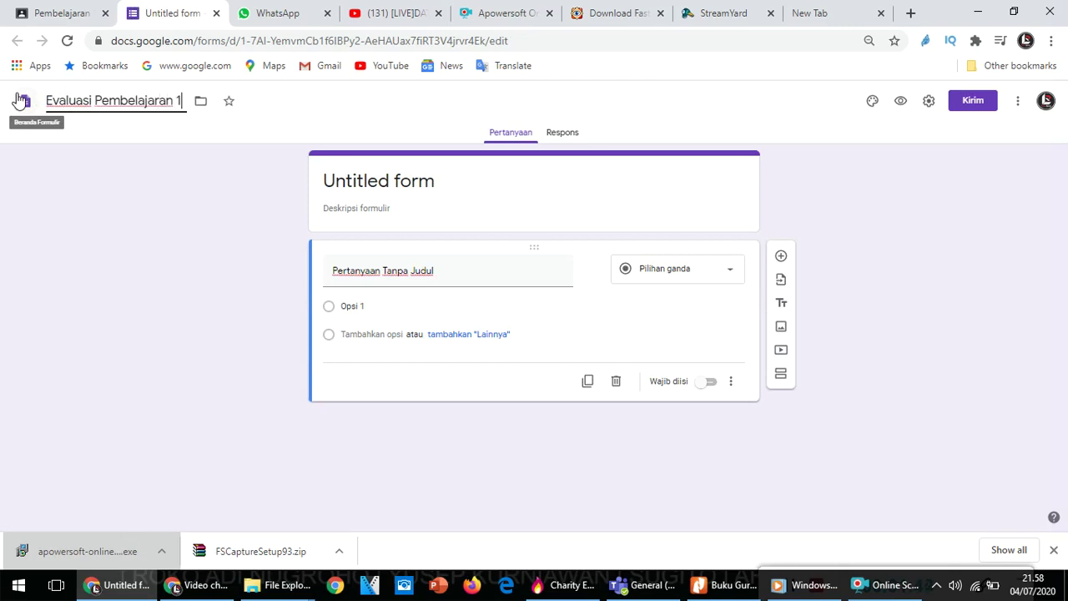
Enter the form description "Pilihlah jawaban yang kalian anggap paling benar!" below the form title
{"action": "left_click", "coordinate": [375, 217]}
{"action": "left_click", "coordinate": [376, 211]}
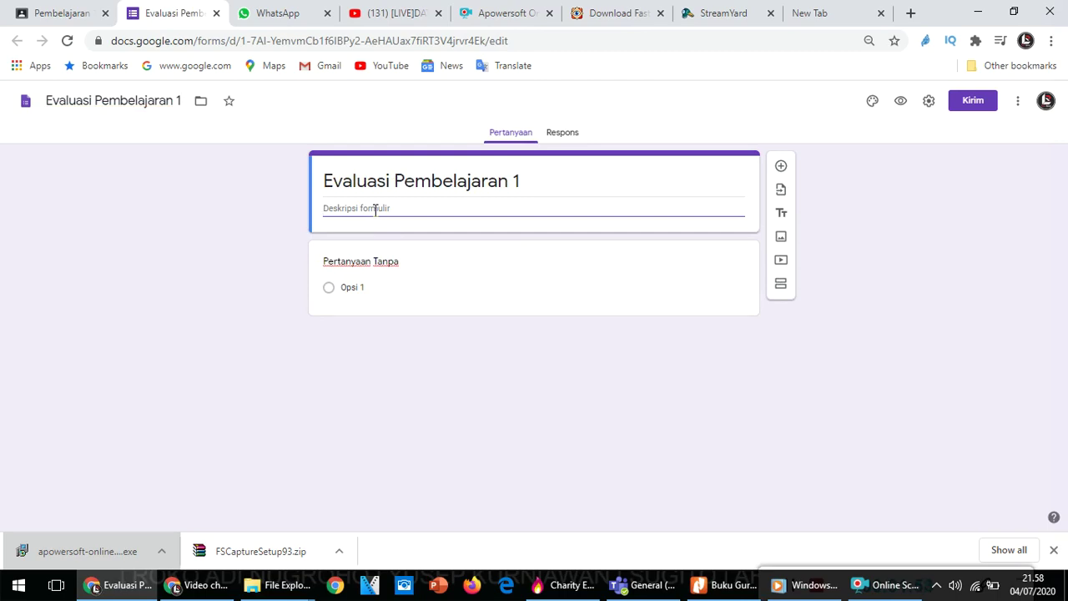
{"action": "left_click", "coordinate": [374, 210]}
{"action": "type", "text": "Pilihlah jawab"}
{"action": "key", "text": "BackSpace"}
{"action": "type", "text": "ban yang"}
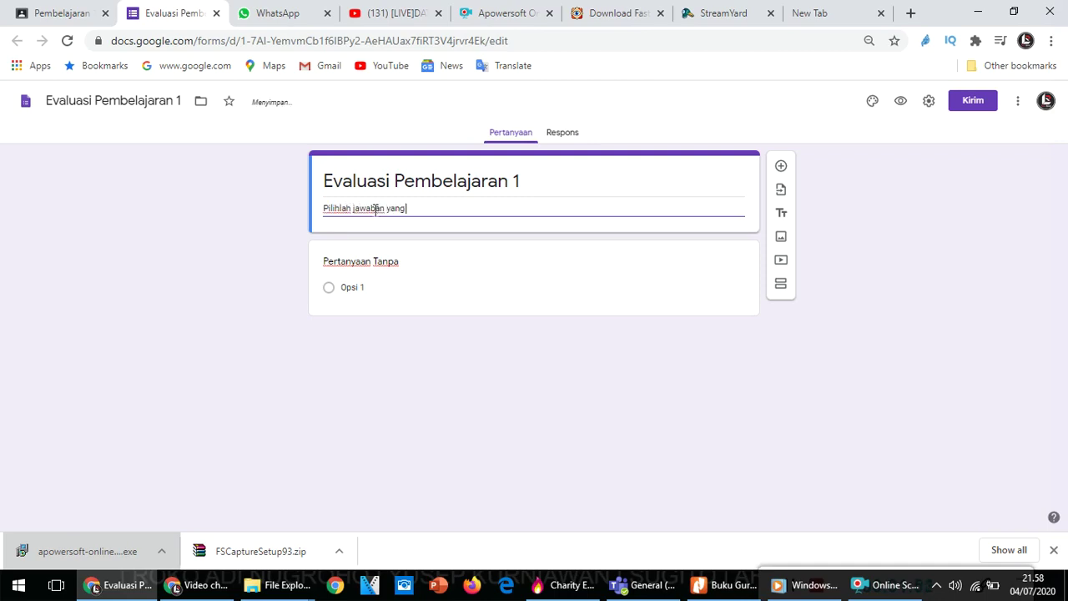
{"action": "type", "text": " kalian anggap palingb"}
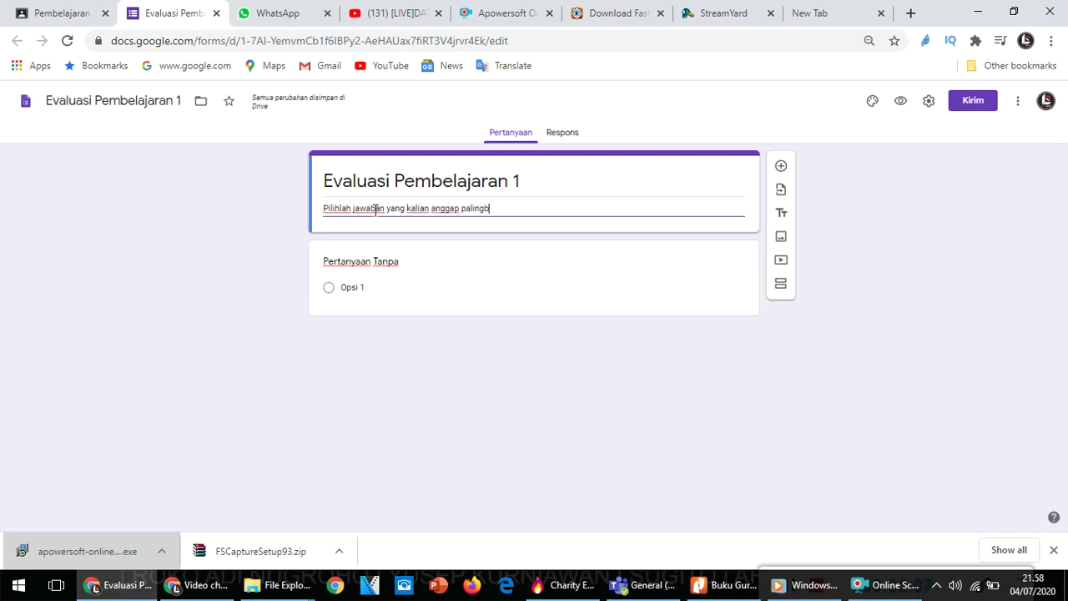
{"action": "key", "text": "BackSpace"}
{"action": "type", "text": "benar!"}
Title the first question "Nama Lengkap" as a short-answer question and make it required
{"action": "left_click", "coordinate": [388, 262]}
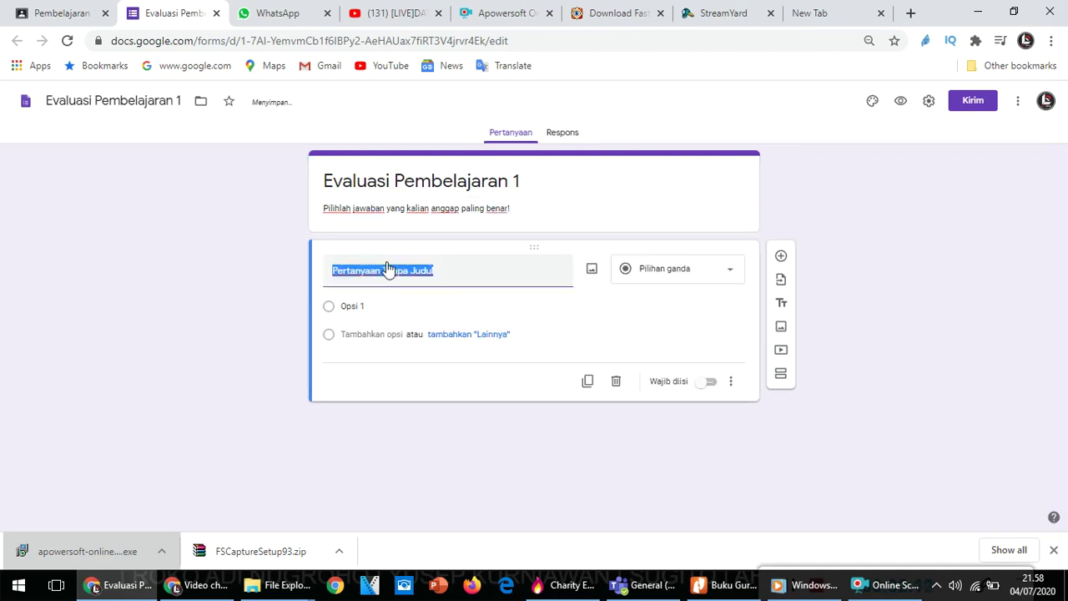
{"action": "type", "text": "Nama Lengkap"}
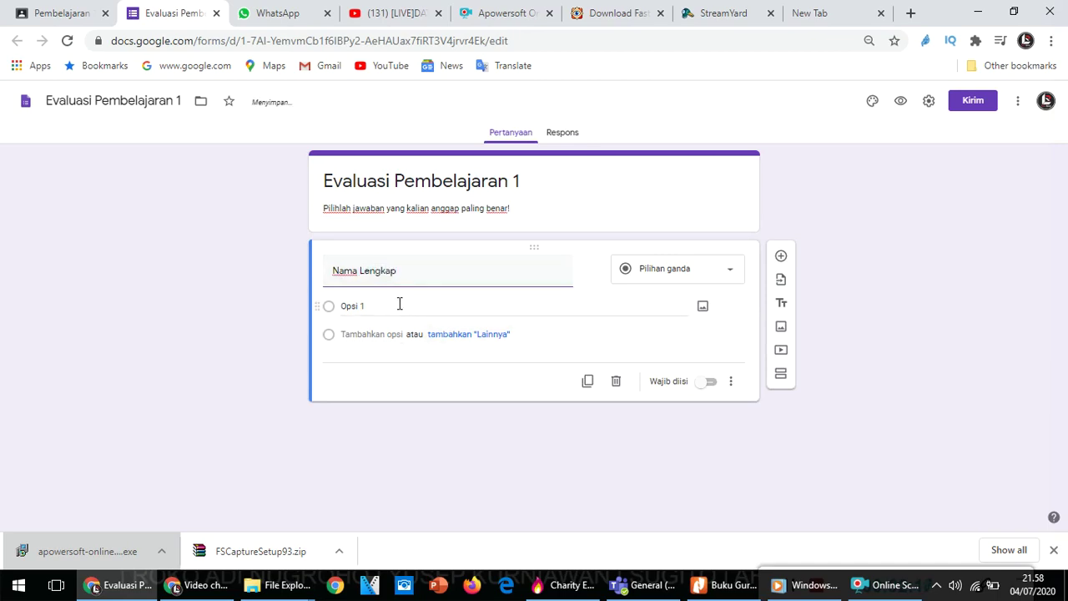
{"action": "left_click", "coordinate": [712, 368]}
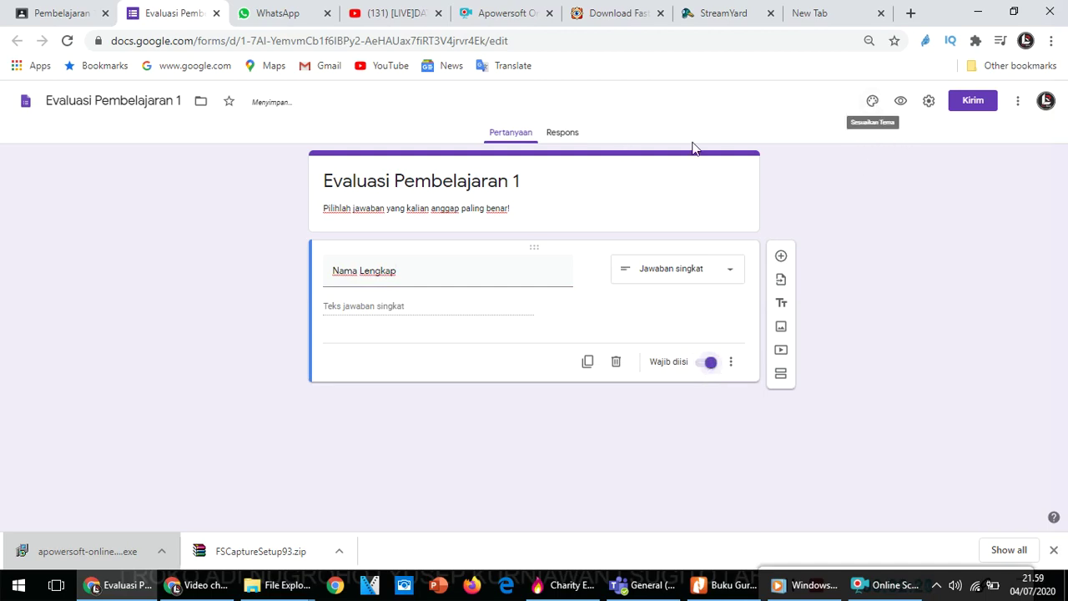
Upload the photo "WhatsApp Image 2019-12-19 at 15.20.12" as the form's header image and accept its crop
{"action": "left_click", "coordinate": [872, 102]}
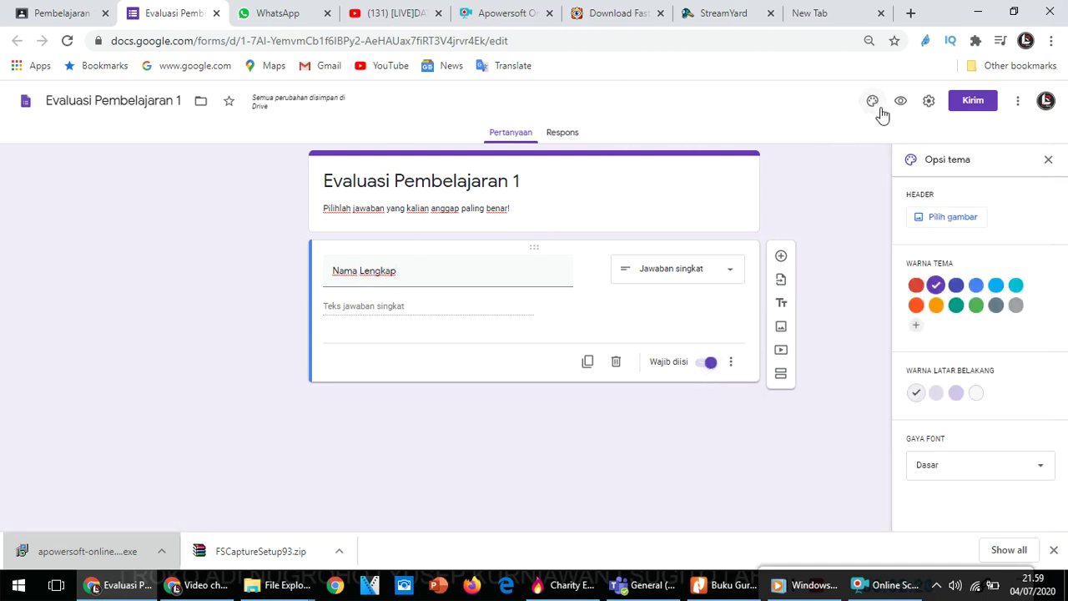
{"action": "left_click", "coordinate": [940, 217]}
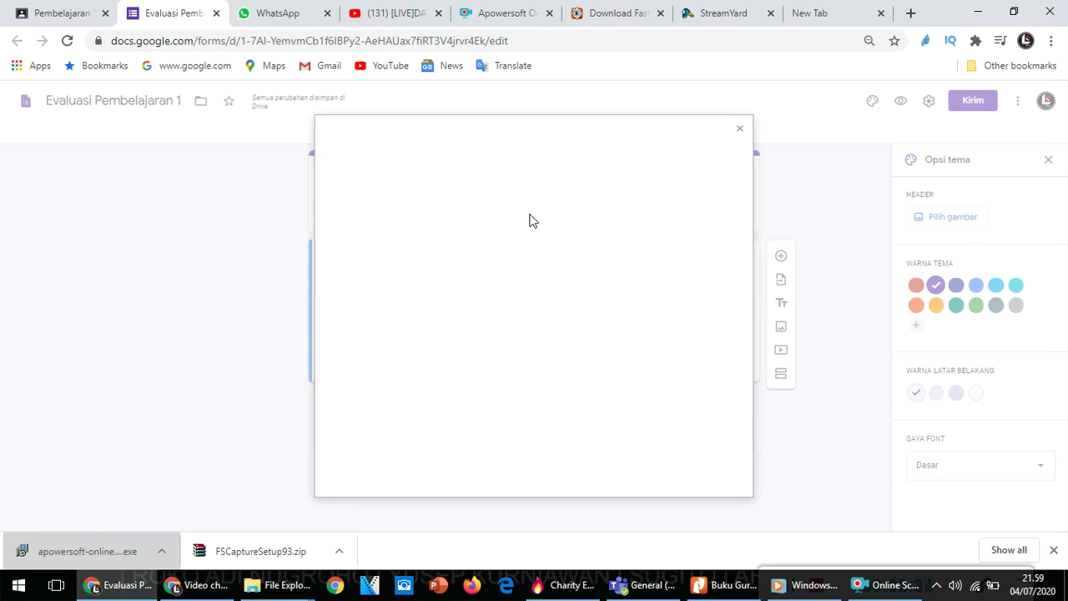
{"action": "left_click", "coordinate": [400, 179]}
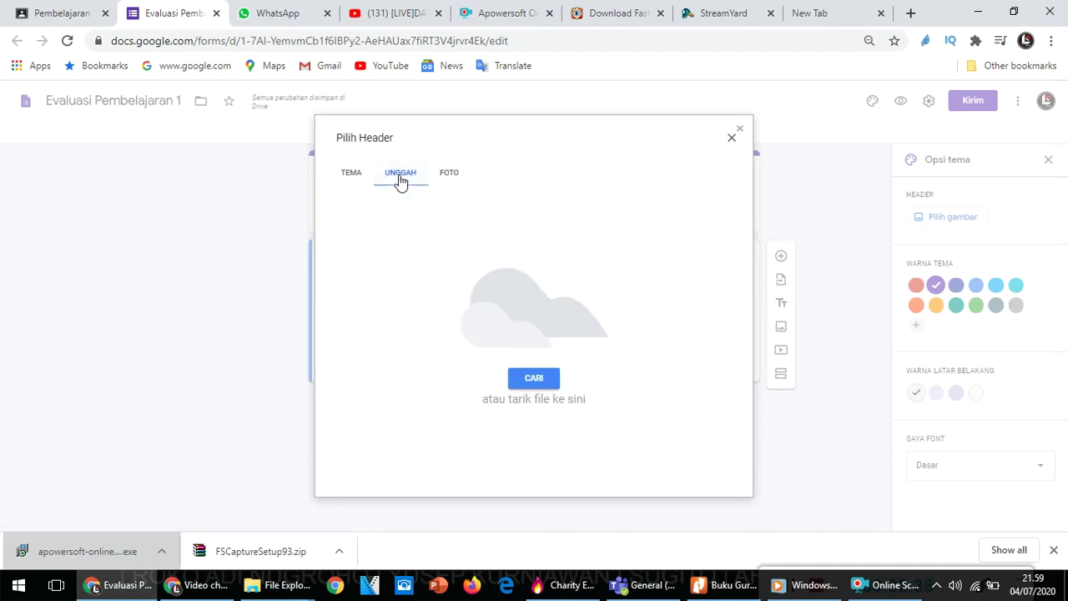
{"action": "left_click", "coordinate": [531, 380]}
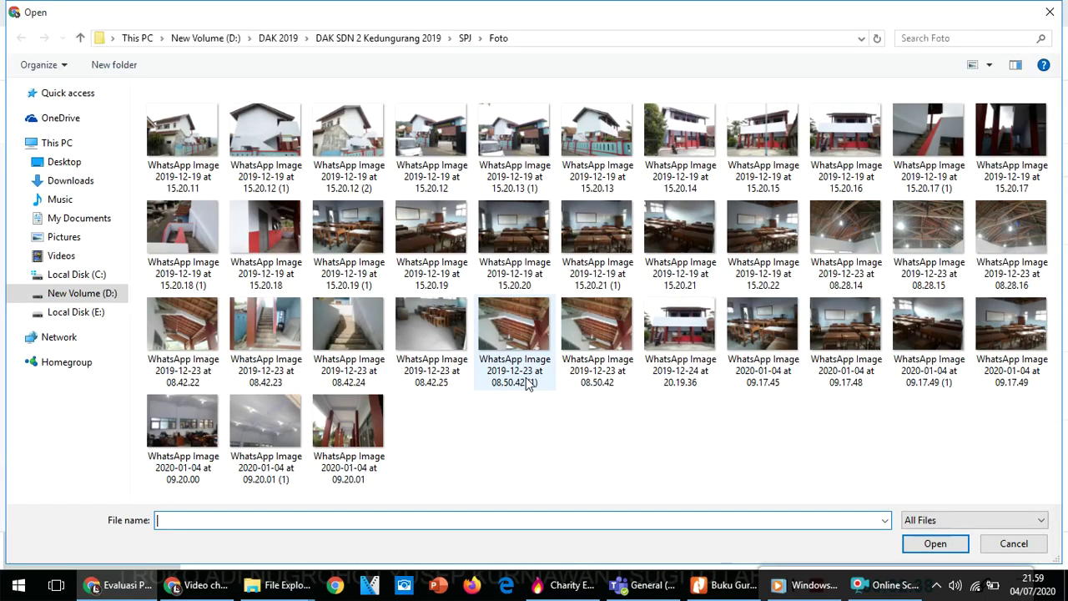
{"action": "left_click", "coordinate": [450, 127]}
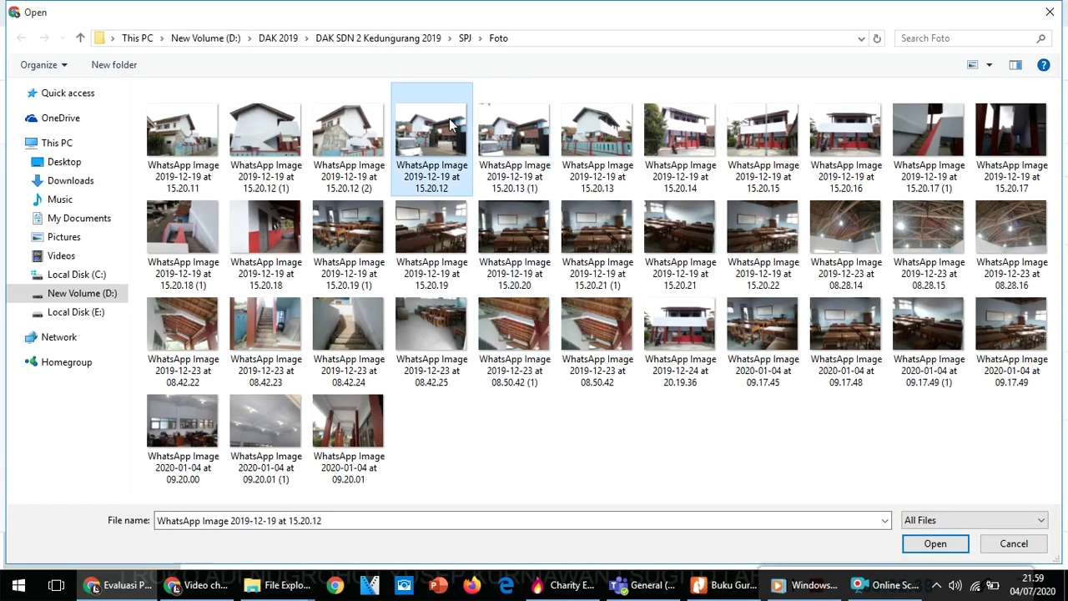
{"action": "left_click", "coordinate": [923, 543]}
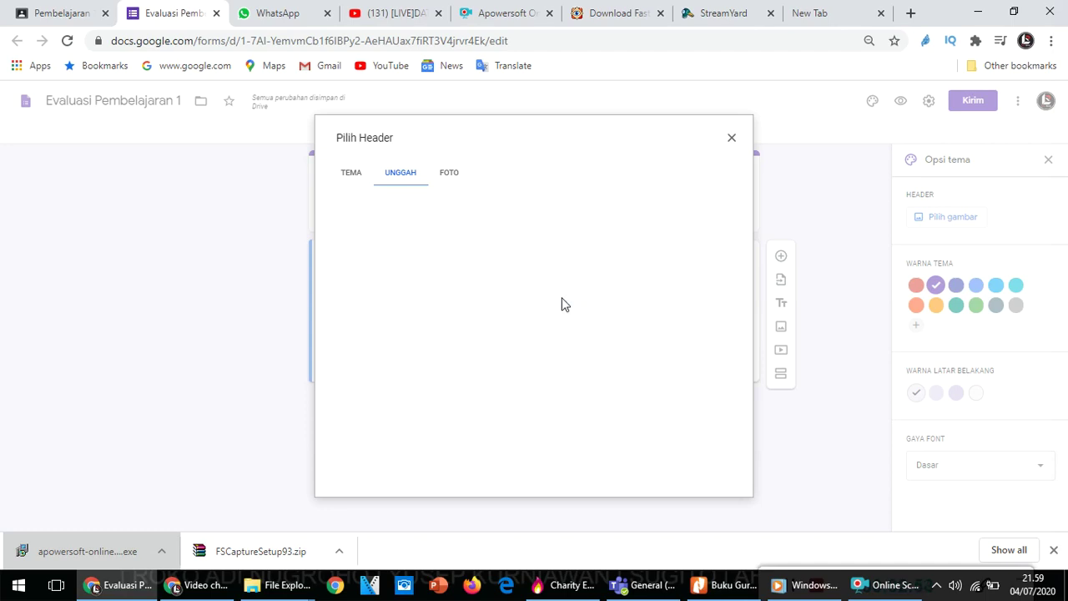
{"action": "left_click_drag", "start_coordinate": [560, 296], "coordinate": [564, 267]}
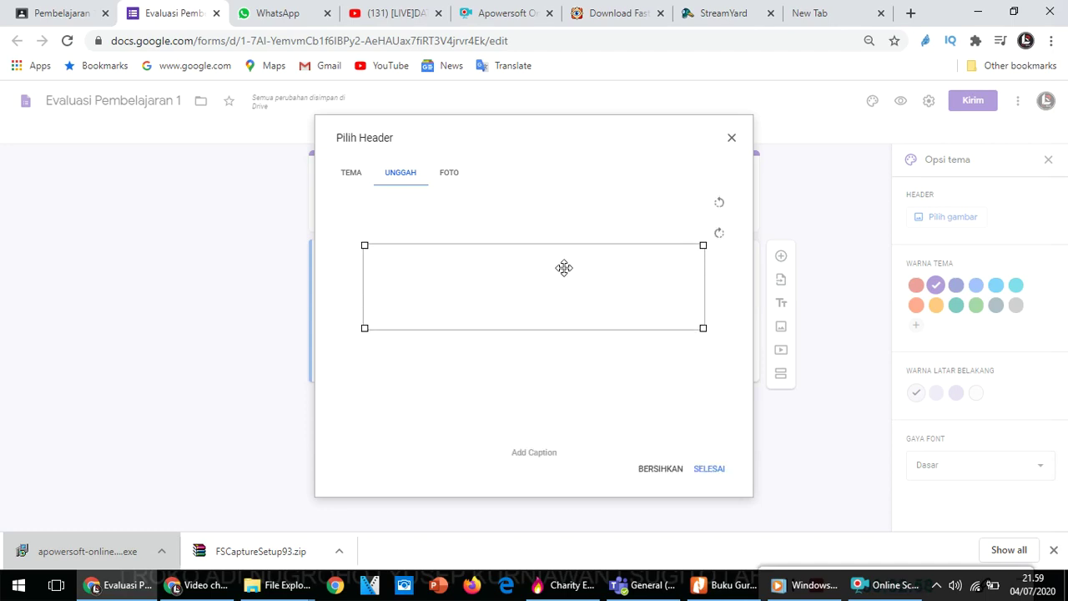
{"action": "left_click", "coordinate": [709, 472]}
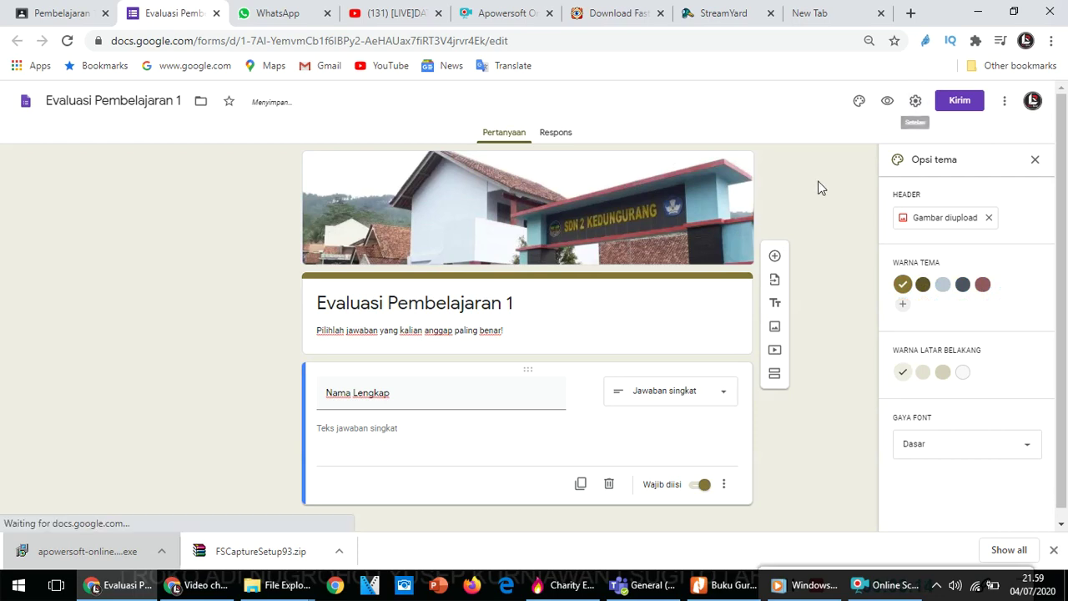
Turn the form into a quiz in the form settings
{"action": "left_click", "coordinate": [915, 102]}
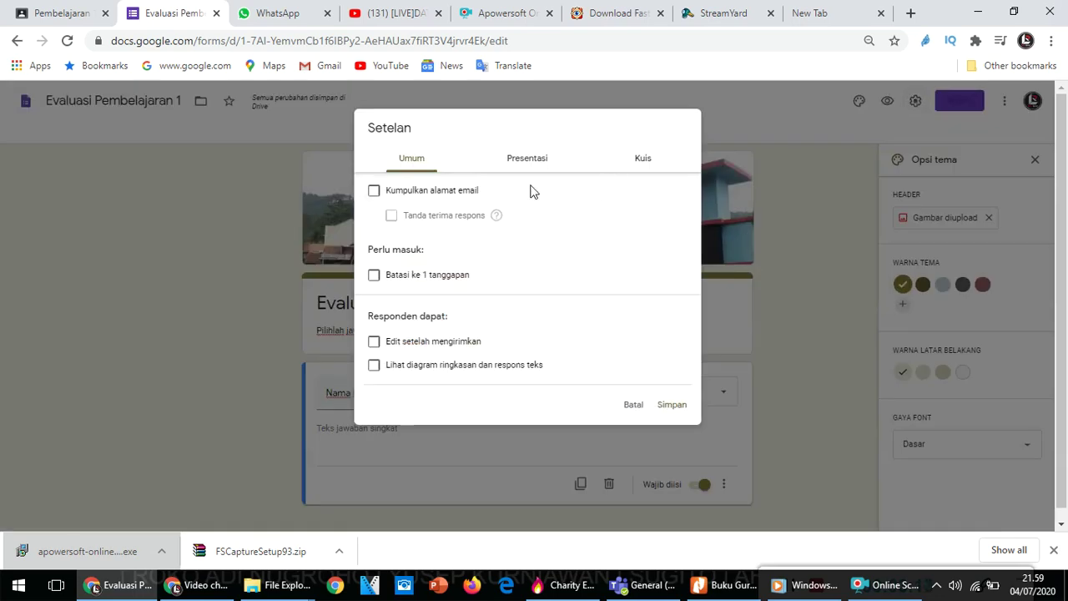
{"action": "left_click", "coordinate": [649, 159]}
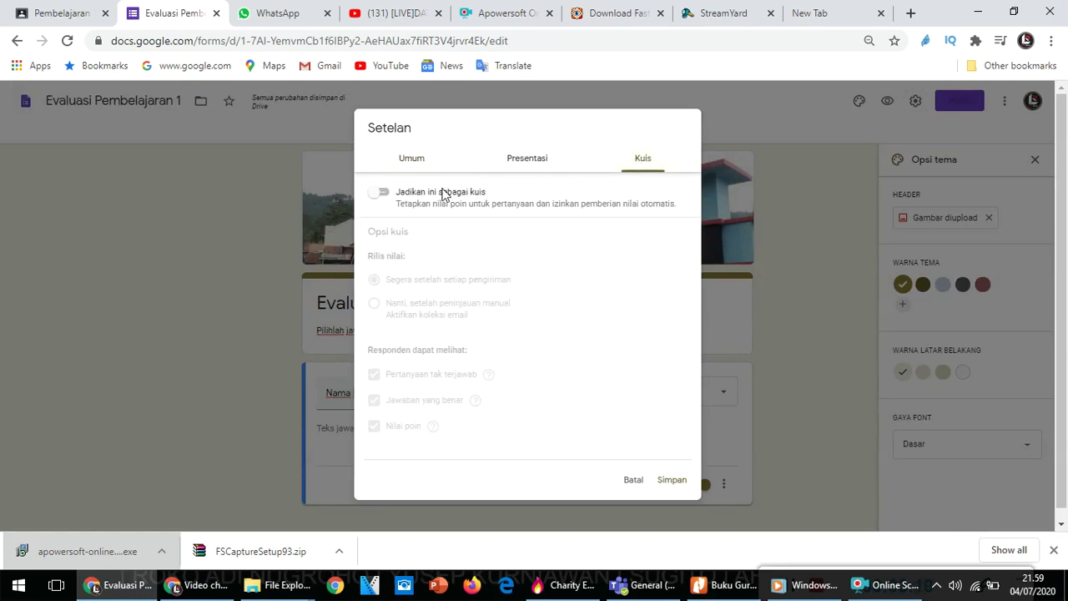
{"action": "left_click", "coordinate": [384, 195]}
{"action": "left_click", "coordinate": [377, 402]}
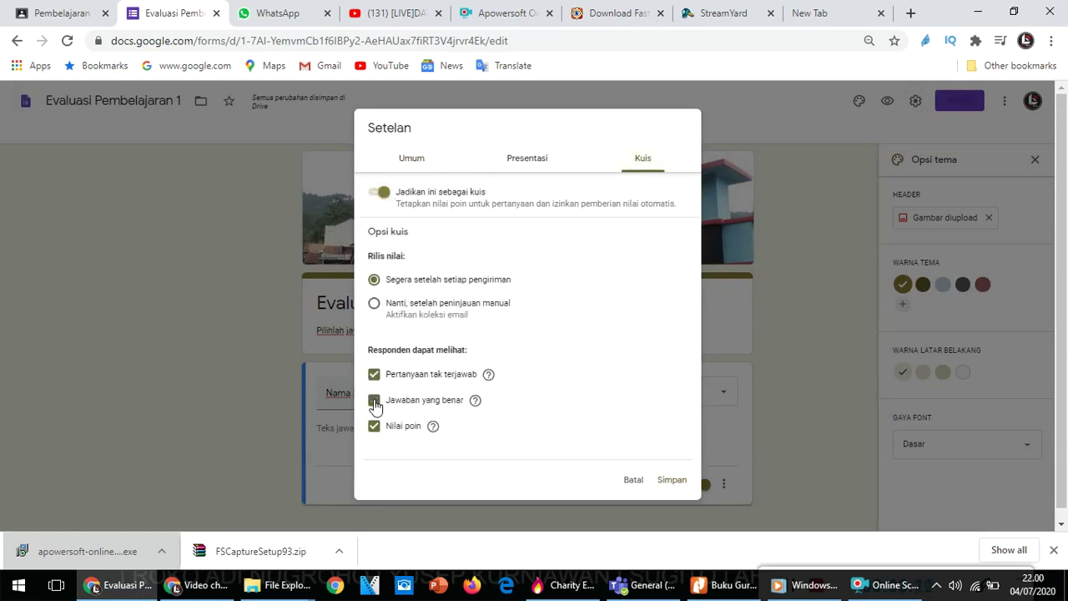
Set the confirmation message to "Terima kasih telah mengerjakan soal evaluasi akhir pembelajaran" and save the form settings
{"action": "left_click", "coordinate": [535, 170]}
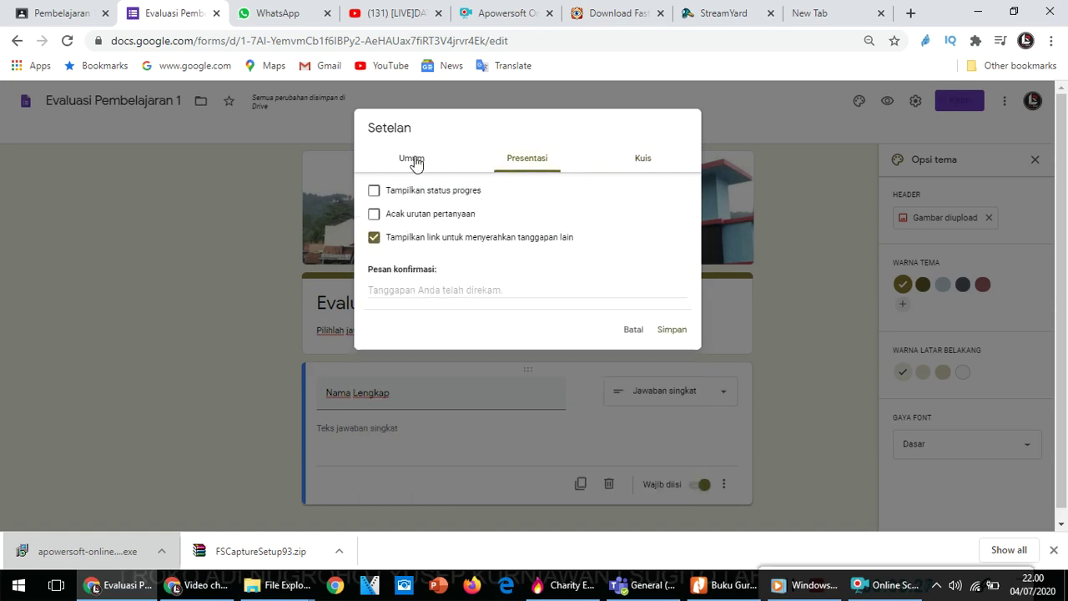
{"action": "left_click", "coordinate": [417, 164]}
{"action": "left_click", "coordinate": [513, 163]}
{"action": "left_click", "coordinate": [458, 288]}
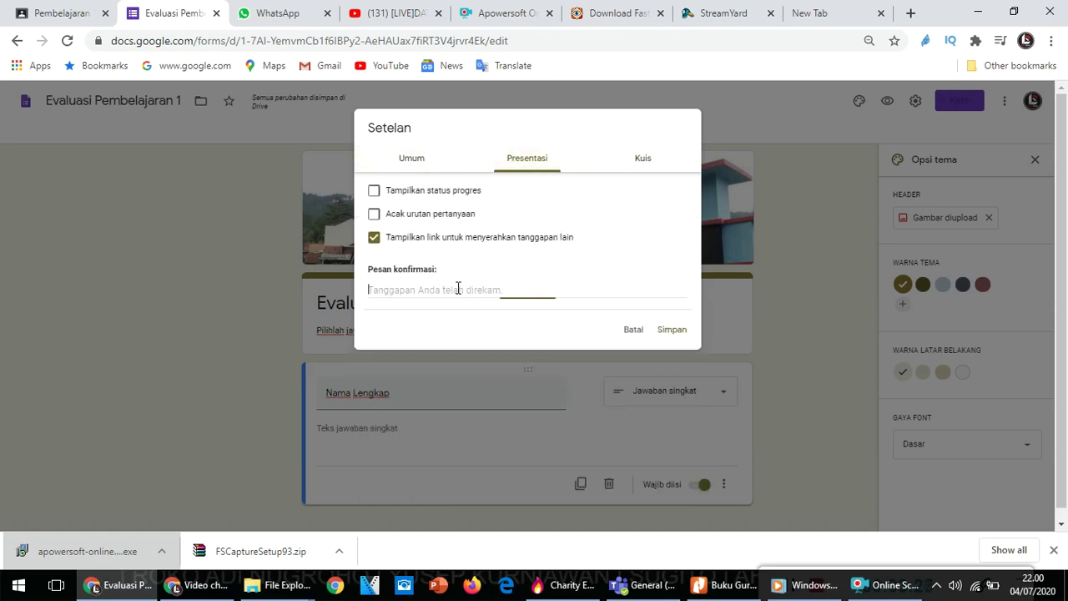
{"action": "type", "text": "Terim"}
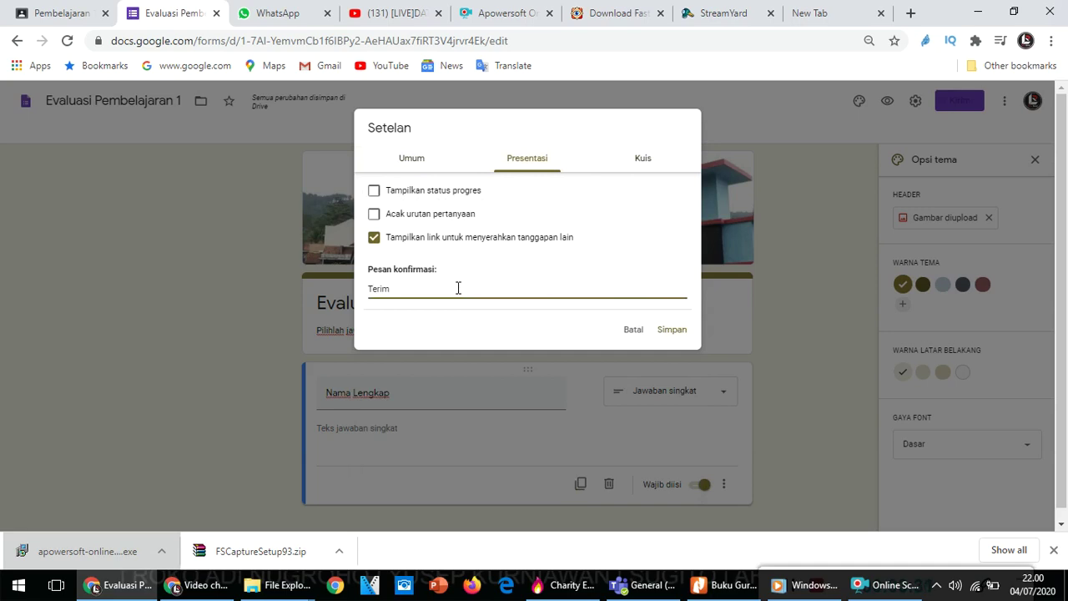
{"action": "type", "text": "asih telah meng1erjakan soal evaluasi akhir"}
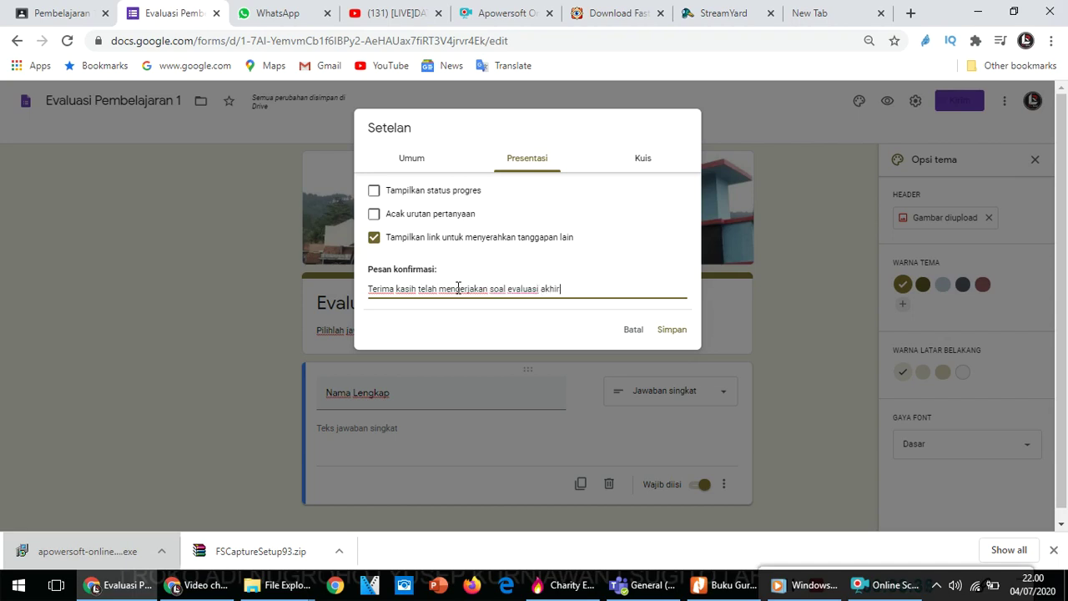
{"action": "type", "text": " pembelajaran"}
{"action": "left_click", "coordinate": [460, 288]}
{"action": "type", "text": "1"}
{"action": "key", "text": "BackSpace"}
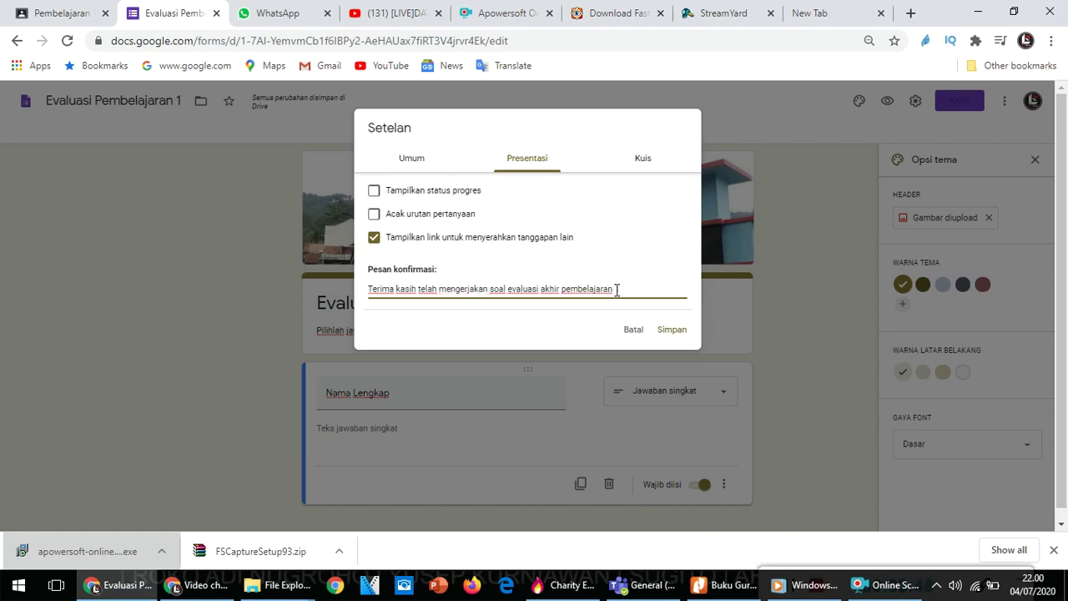
{"action": "left_click", "coordinate": [668, 331]}
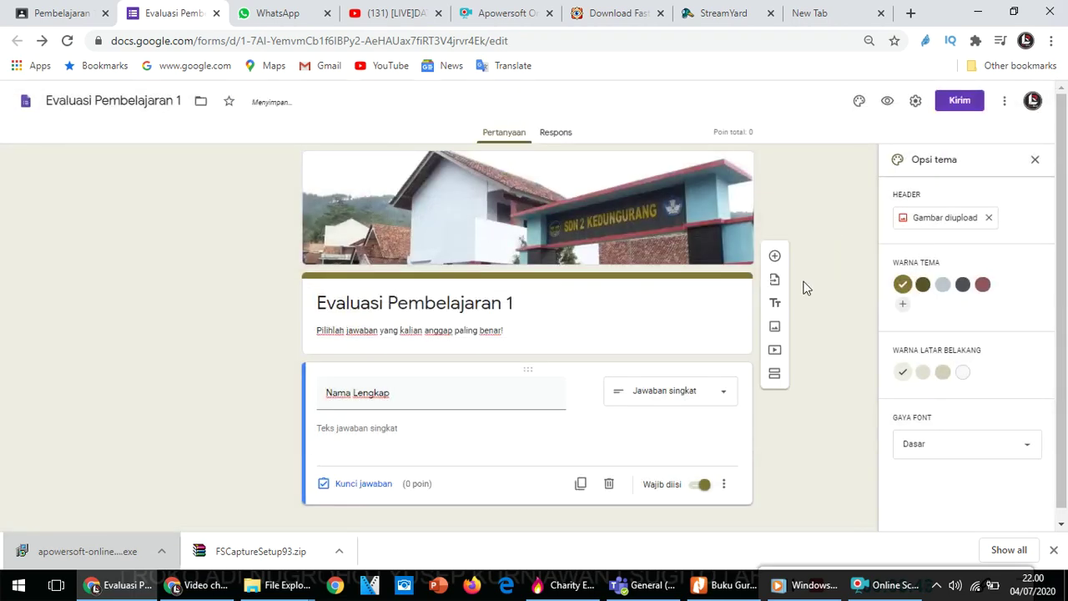
{"action": "scroll", "coordinate": [801, 267], "scroll_direction": "down", "scroll_amount": 1}
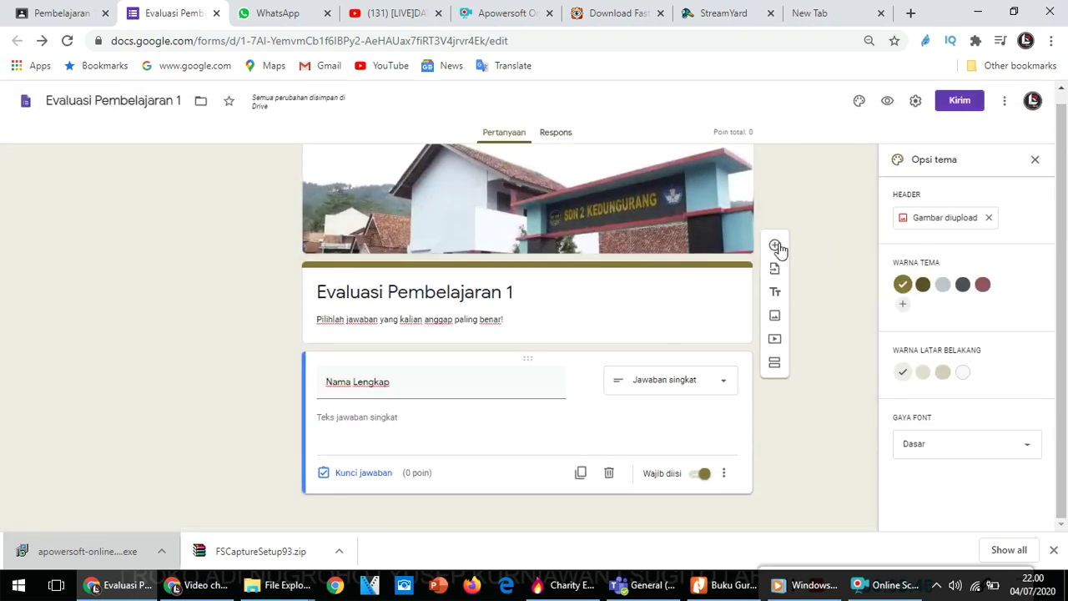
Add a multiple-choice question below the name question with the text "Berikut ini merupakan pengertian dari kesimpulan adalah ...."
{"action": "left_click", "coordinate": [774, 246]}
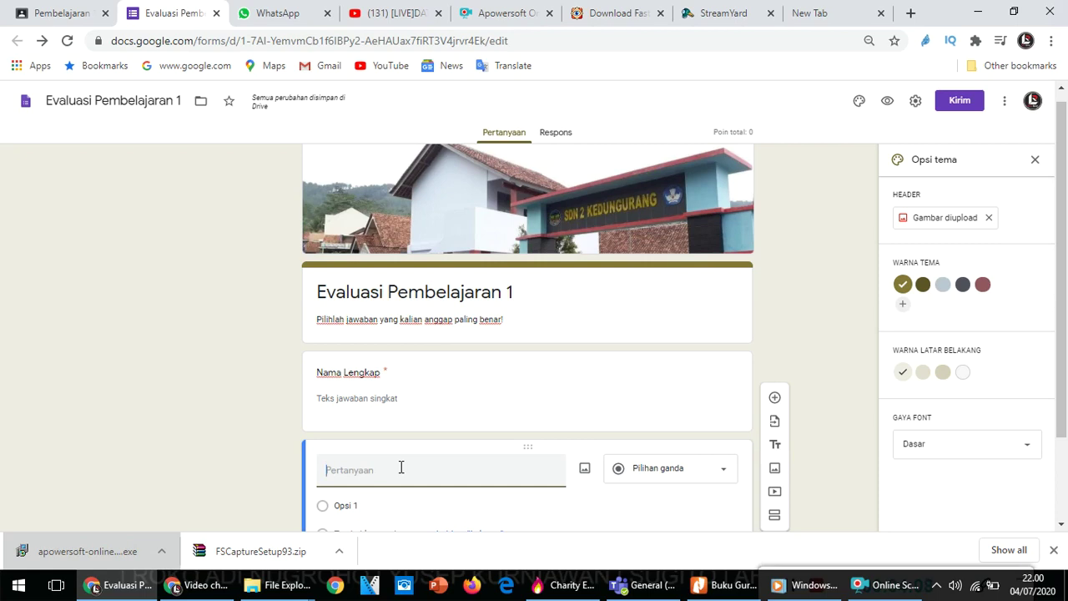
{"action": "type", "text": "Berikut "}
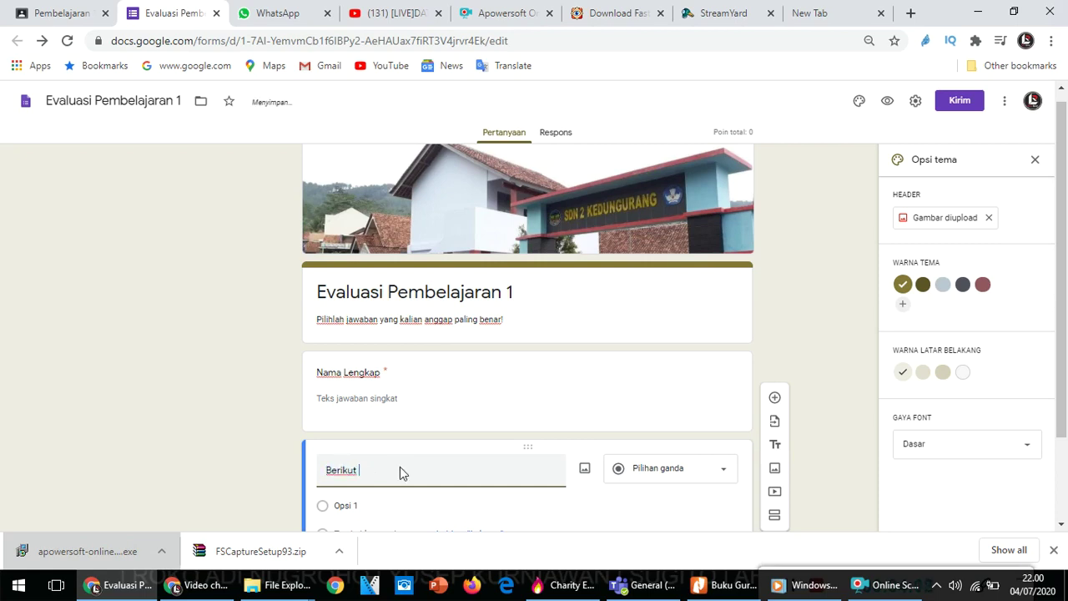
{"action": "type", "text": "ini merupakan pengertian daeri kesump"}
{"action": "key", "text": "BackSpace"}
{"action": "key", "text": "BackSpace"}
{"action": "key", "text": "BackSpace"}
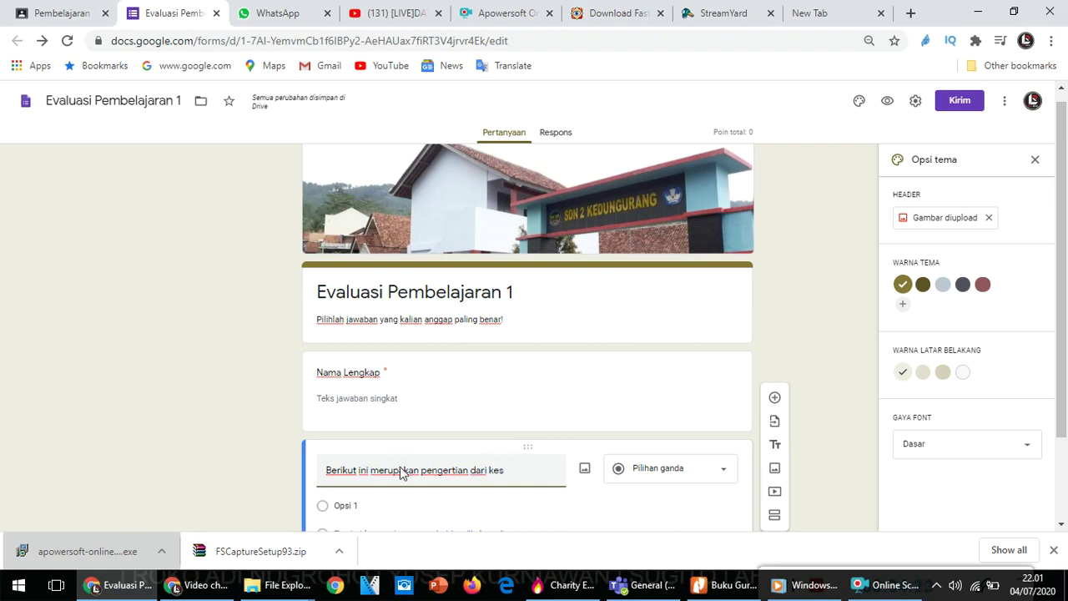
{"action": "type", "text": "impulan"}
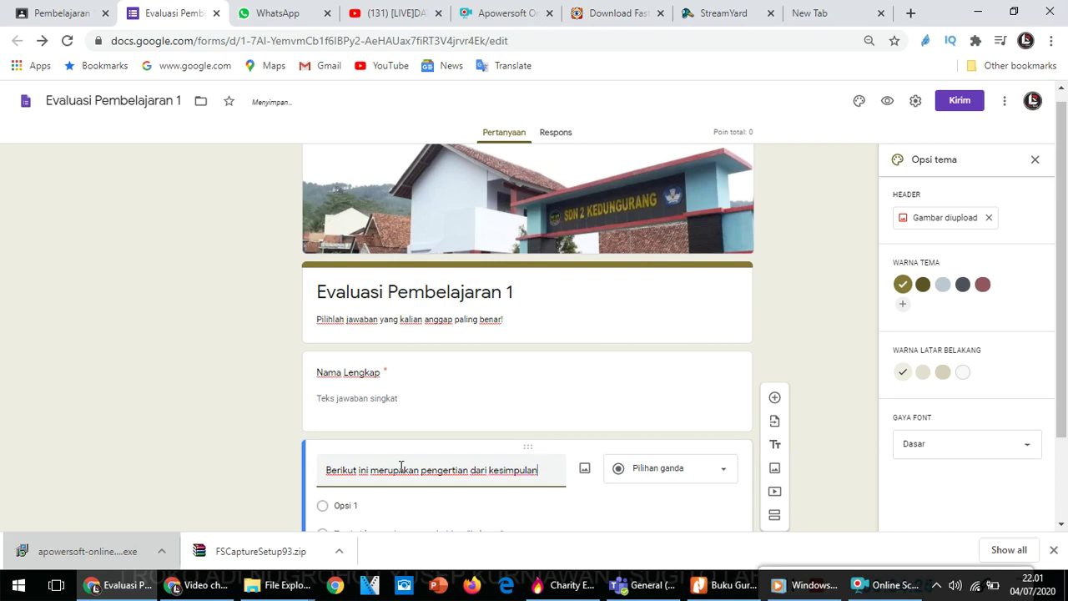
{"action": "type", "text": " adalah ...."}
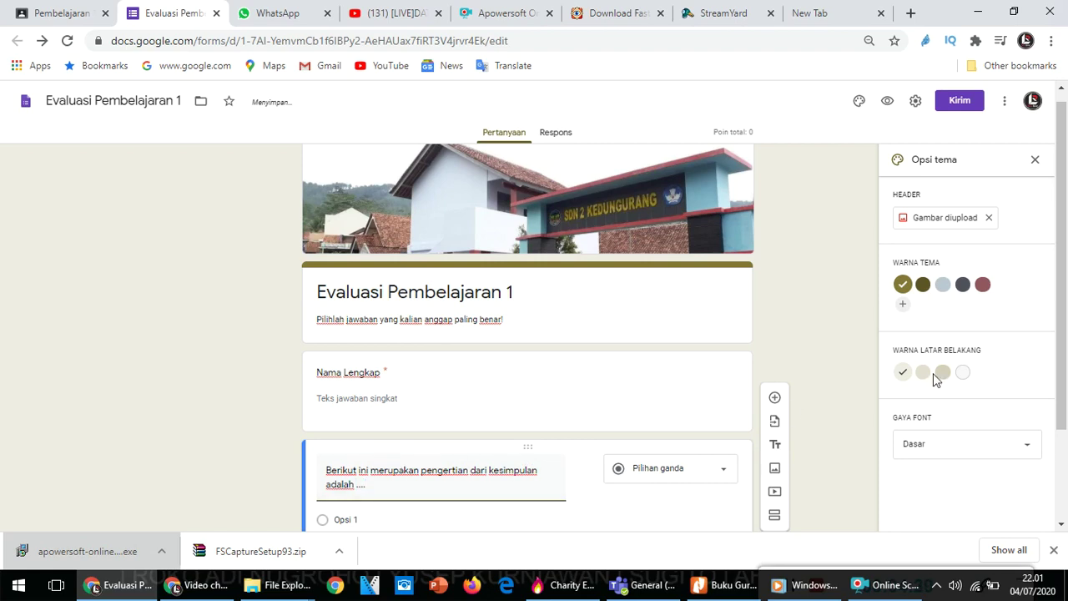
Enter "intisari dari sebuah teks" and "ide pokok dalam sebuah paragraf" as the first two answer options of the kesimpulan question
{"action": "scroll", "coordinate": [492, 400], "scroll_direction": "down", "scroll_amount": 1}
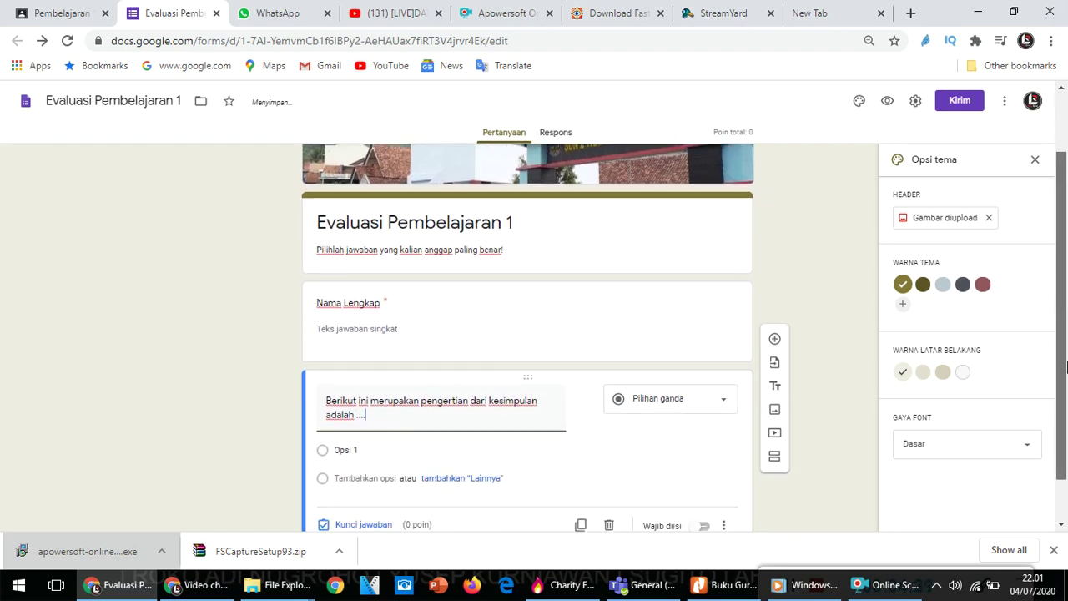
{"action": "left_click", "coordinate": [349, 450]}
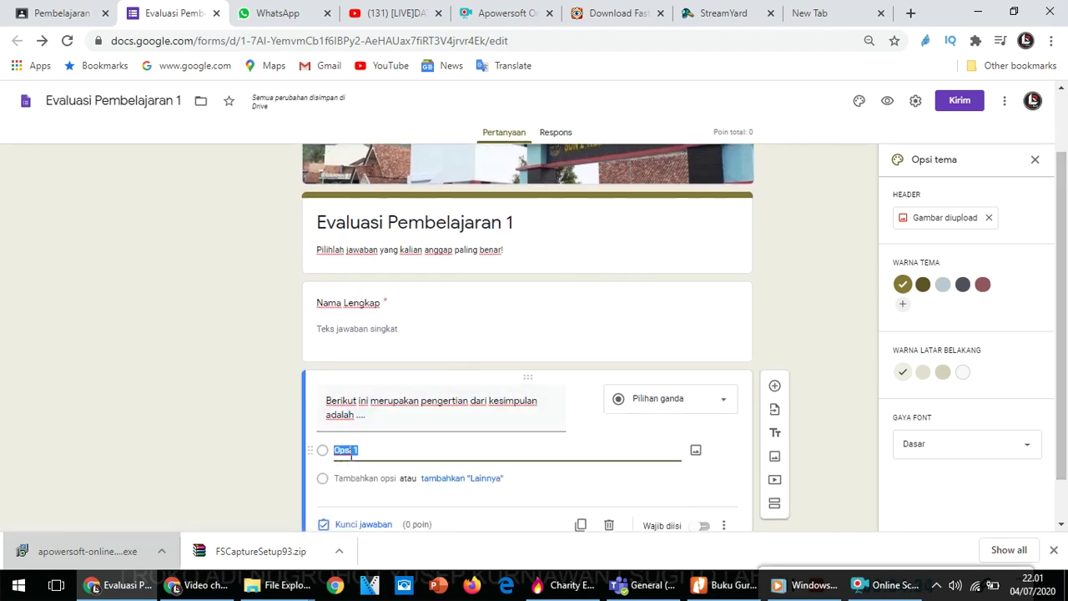
{"action": "type", "text": "int"}
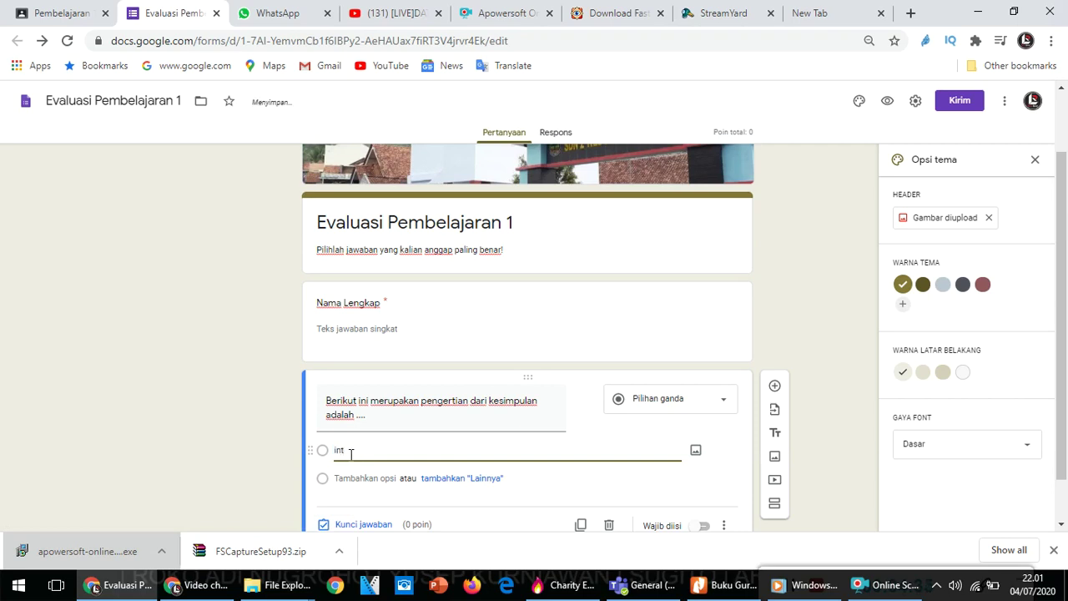
{"action": "type", "text": "i"}
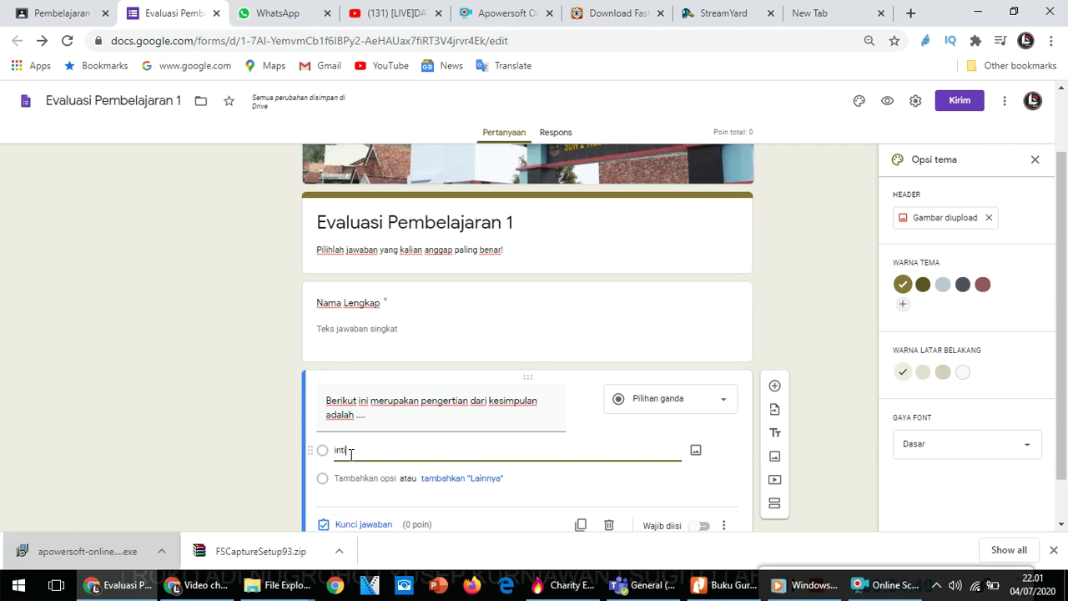
{"action": "type", "text": "sari darii"}
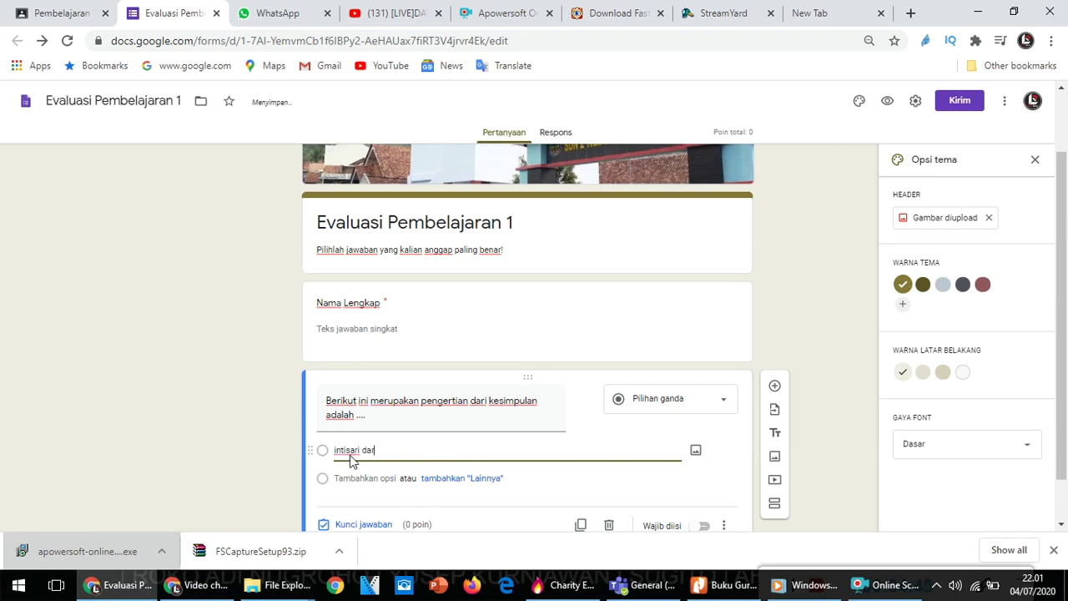
{"action": "key", "text": "BackSpace"}
{"action": "type", "text": "sebuah teks"}
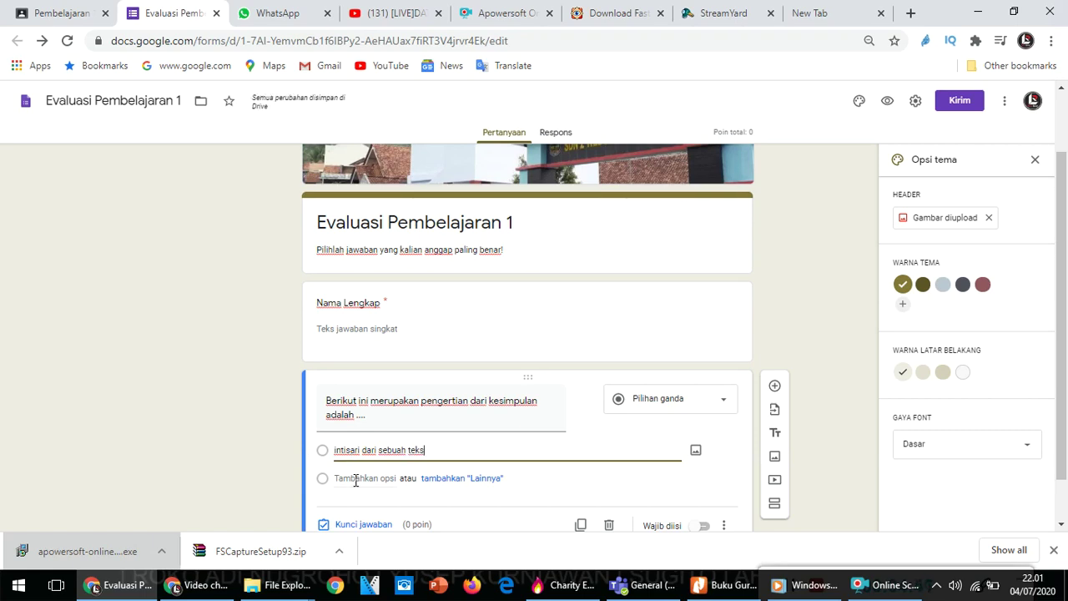
{"action": "left_click", "coordinate": [356, 480]}
{"action": "type", "text": "ide pokok"}
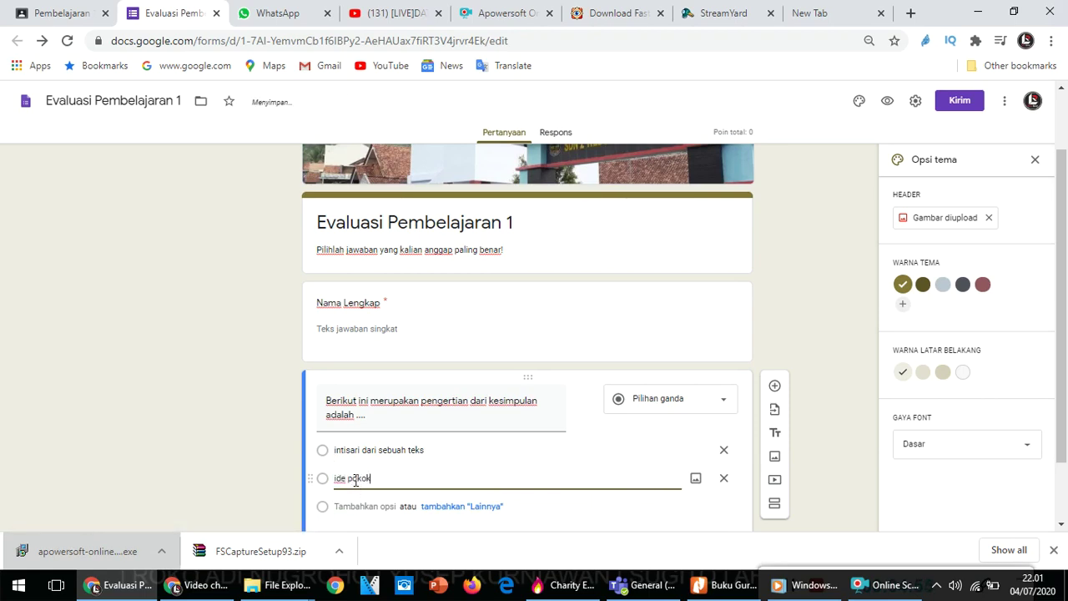
{"action": "type", "text": " dalam sebuah paragr"}
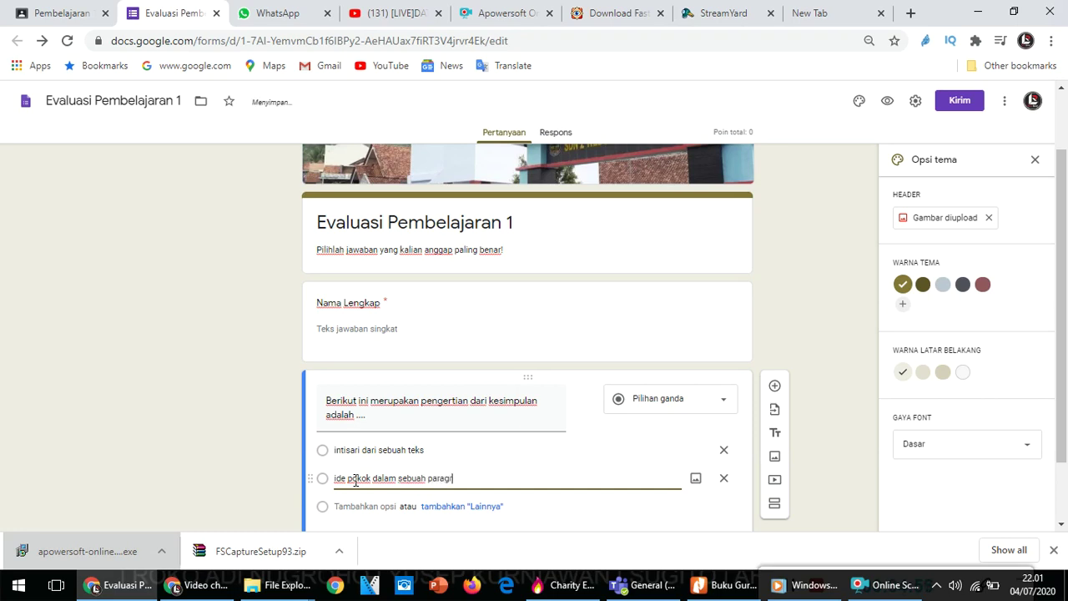
{"action": "type", "text": "af"}
Add "kalimat utama dalam sebuah teks" and "kalimat penjelas dalam sebuah teks" as the third and fourth answer options
{"action": "left_click", "coordinate": [357, 506]}
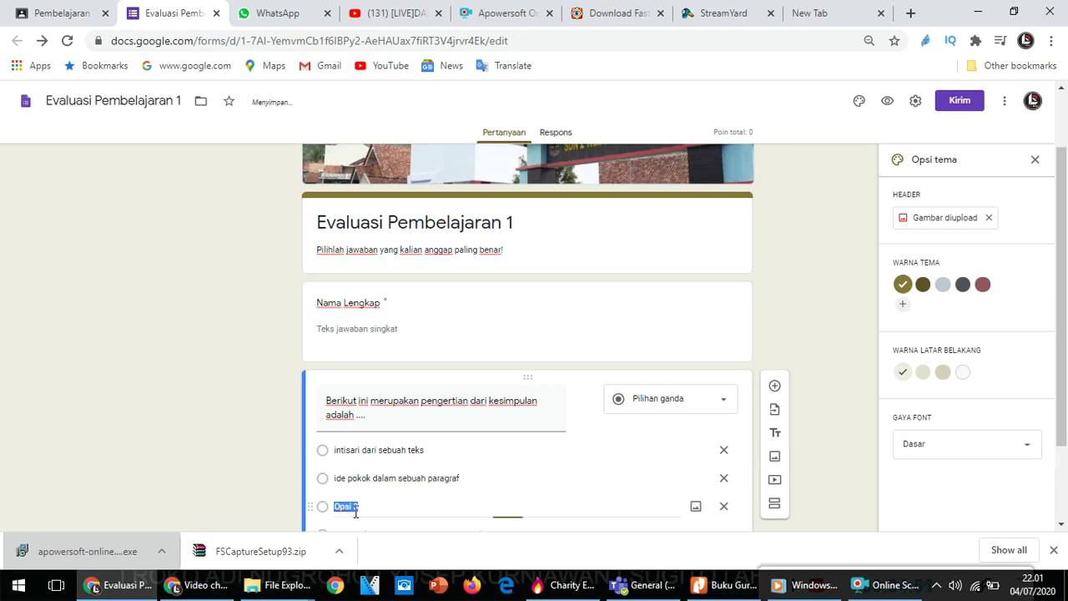
{"action": "type", "text": "k"}
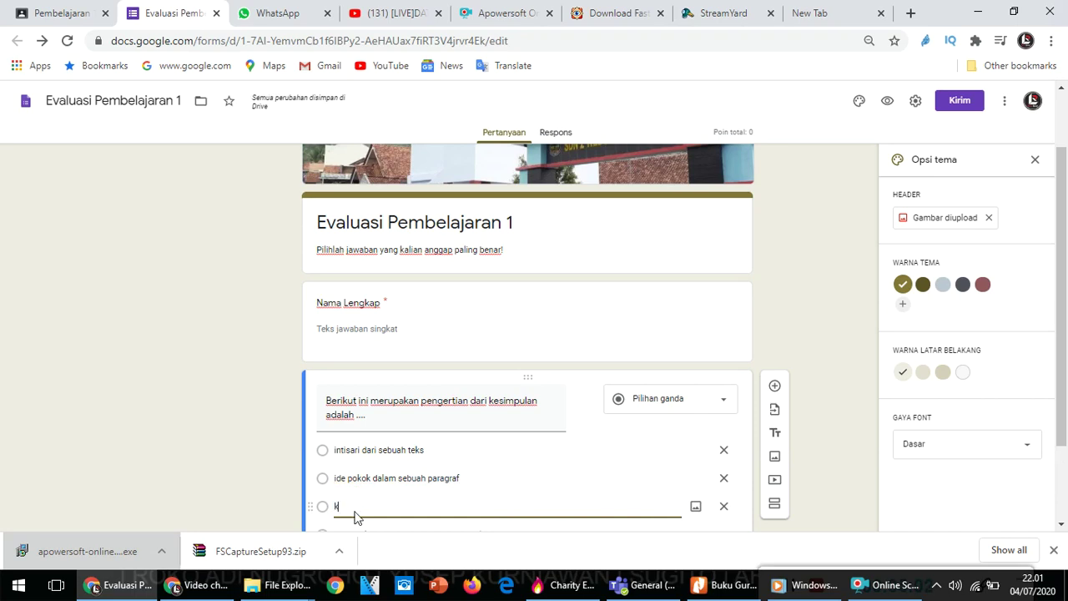
{"action": "type", "text": "alimat utama dalam sebu"}
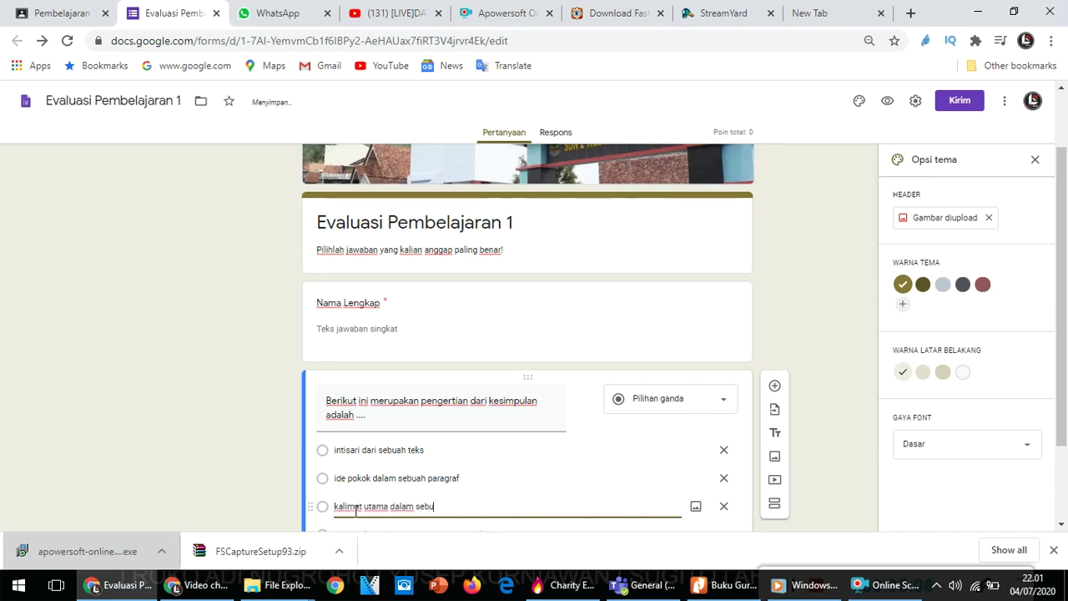
{"action": "type", "text": "ah teks"}
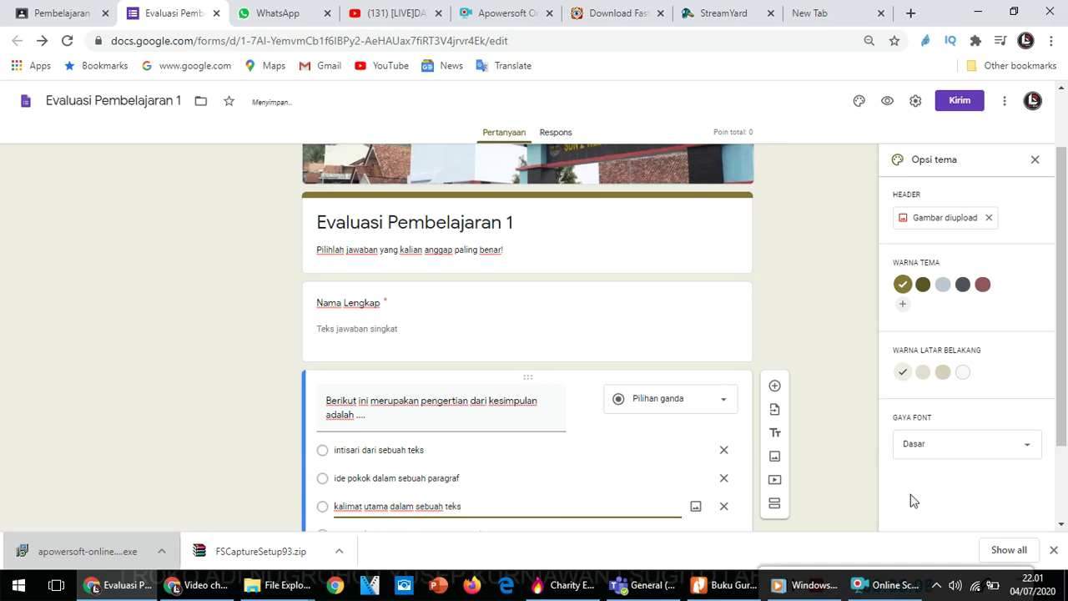
{"action": "scroll", "coordinate": [1057, 376], "scroll_direction": "down", "scroll_amount": 1}
{"action": "left_click", "coordinate": [383, 450]}
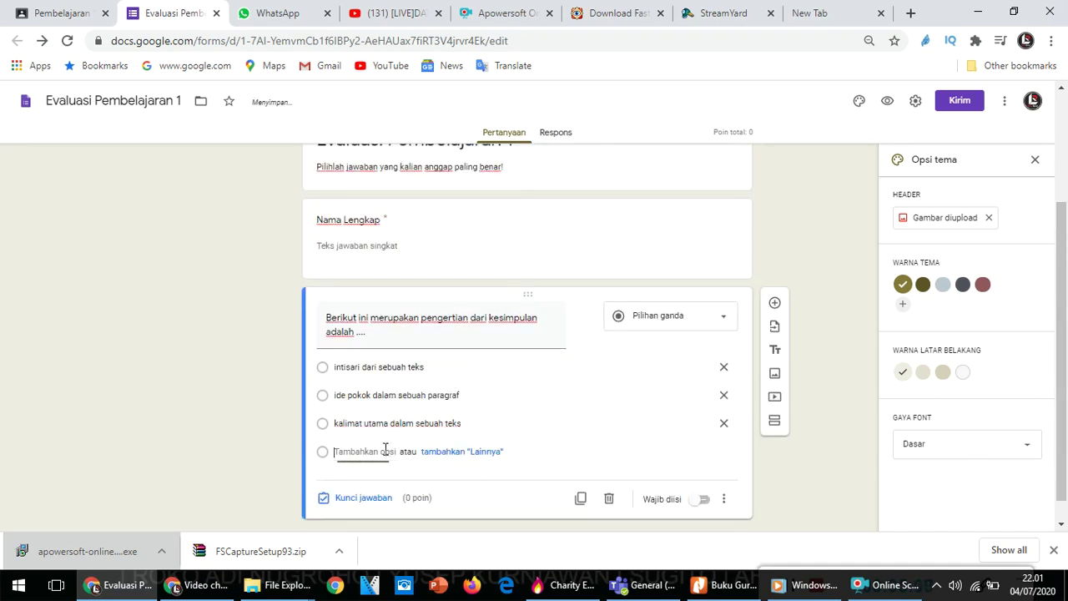
{"action": "type", "text": "kalima"}
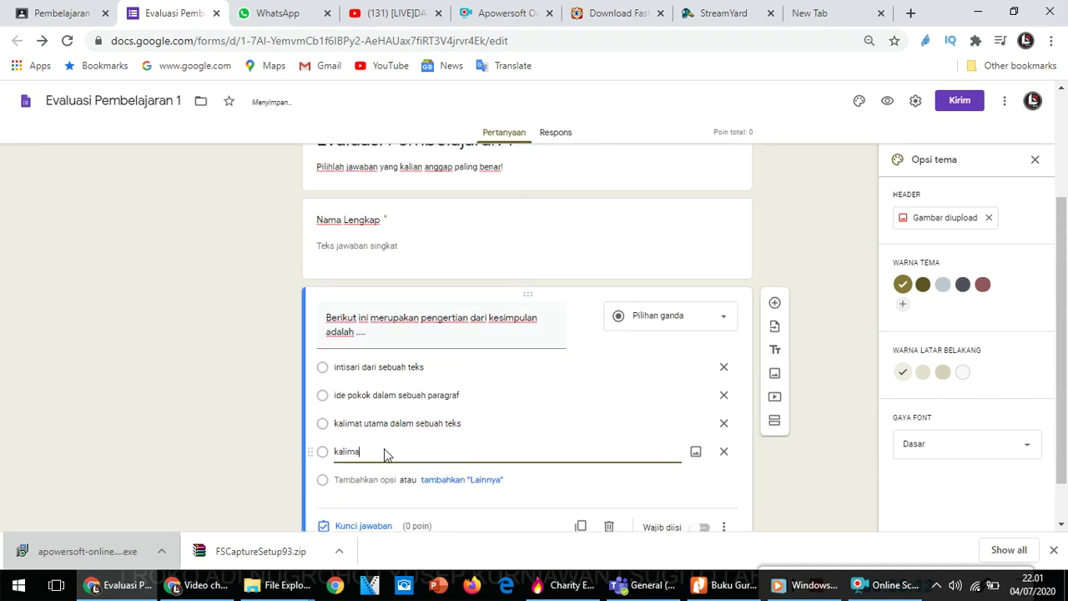
{"action": "type", "text": "t penjelas"}
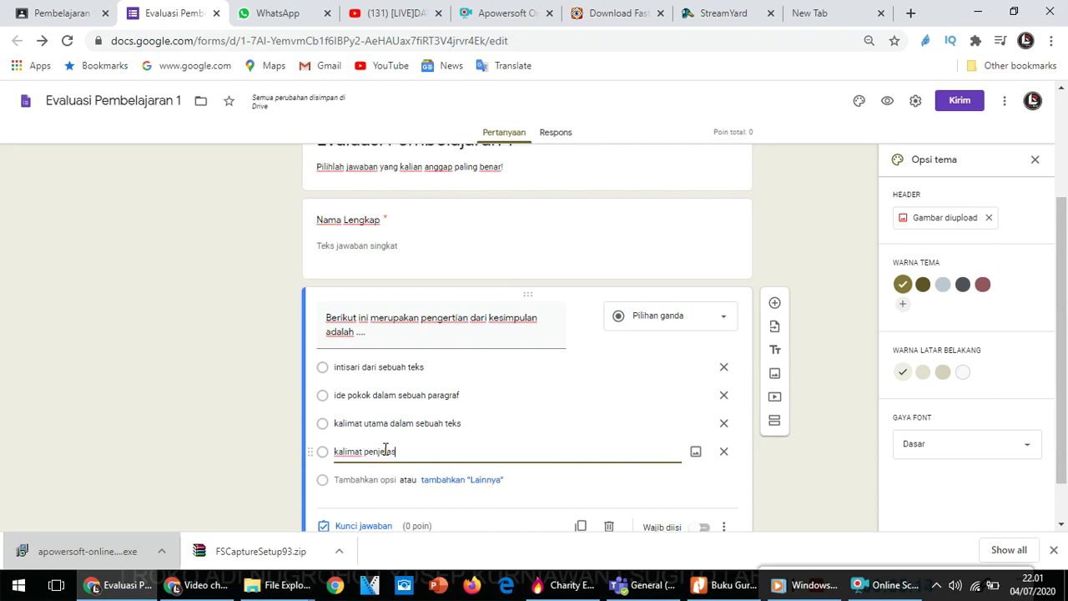
{"action": "type", "text": " dalam"}
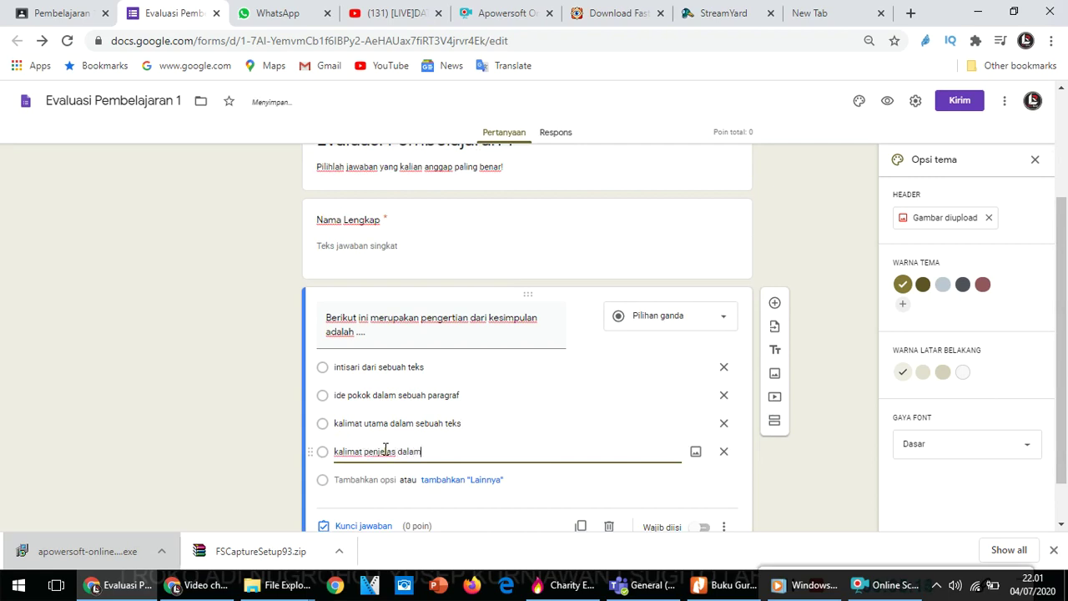
{"action": "type", "text": " sebuah teks"}
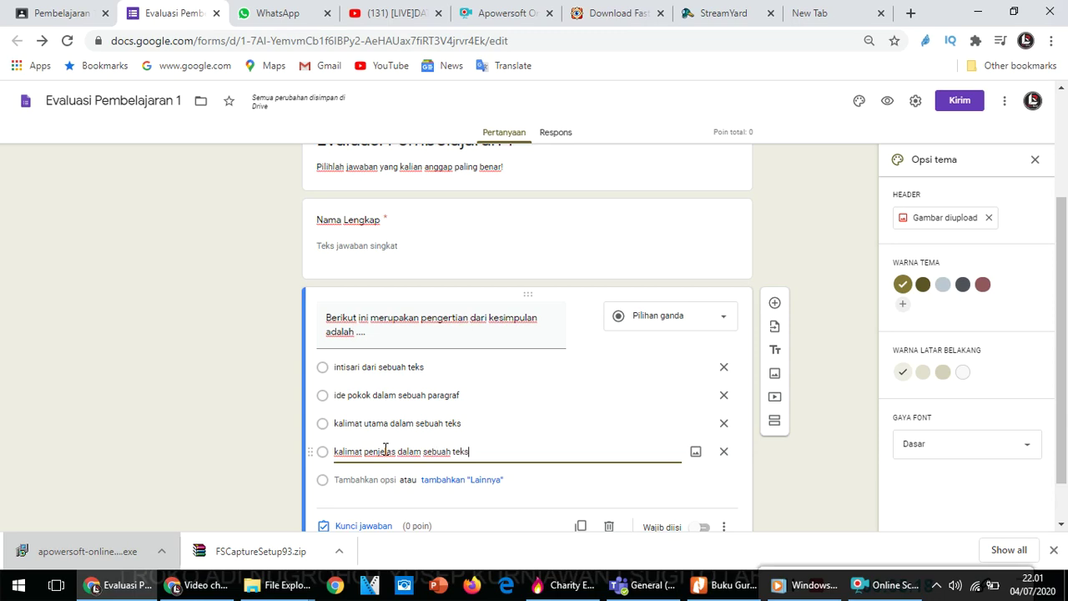
Set the answer key of the kesimpulan question to "intisari dari sebuah teks", worth 5 points
{"action": "scroll", "coordinate": [693, 376], "scroll_direction": "down", "scroll_amount": 1}
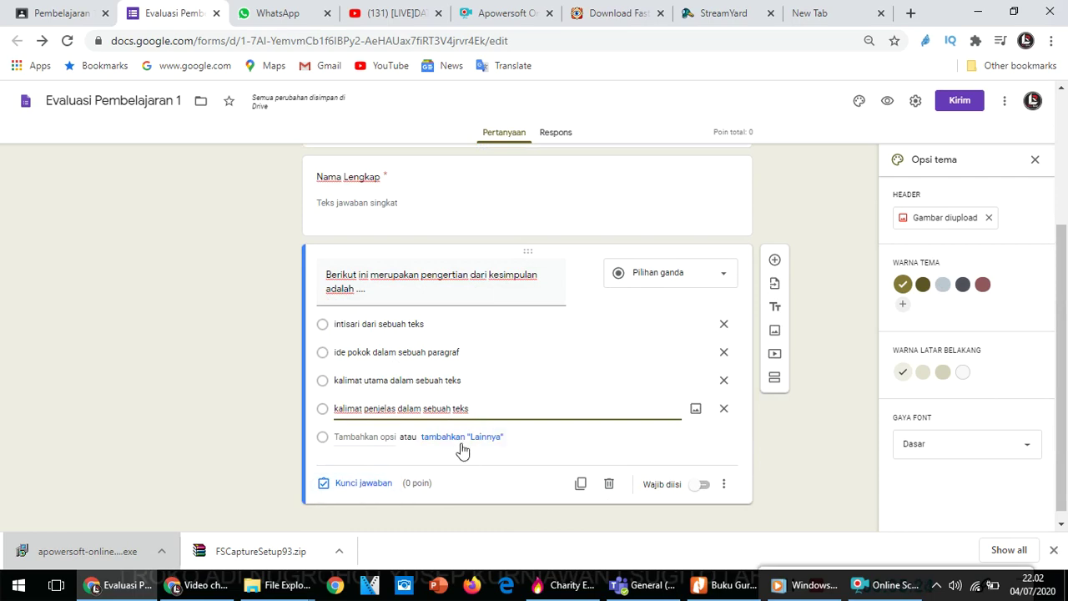
{"action": "left_click", "coordinate": [350, 488]}
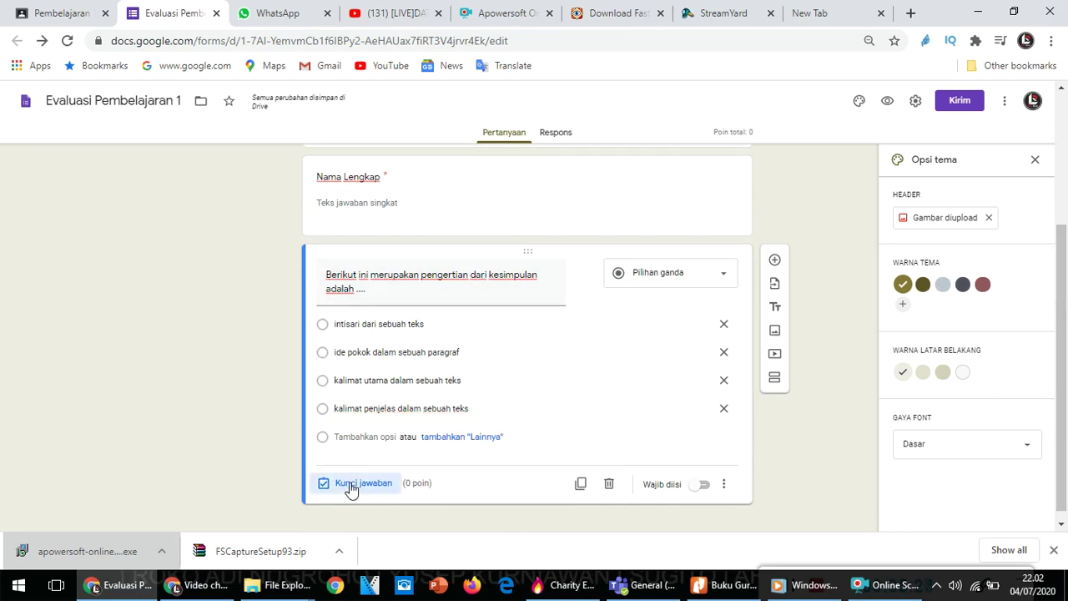
{"action": "left_click", "coordinate": [355, 336]}
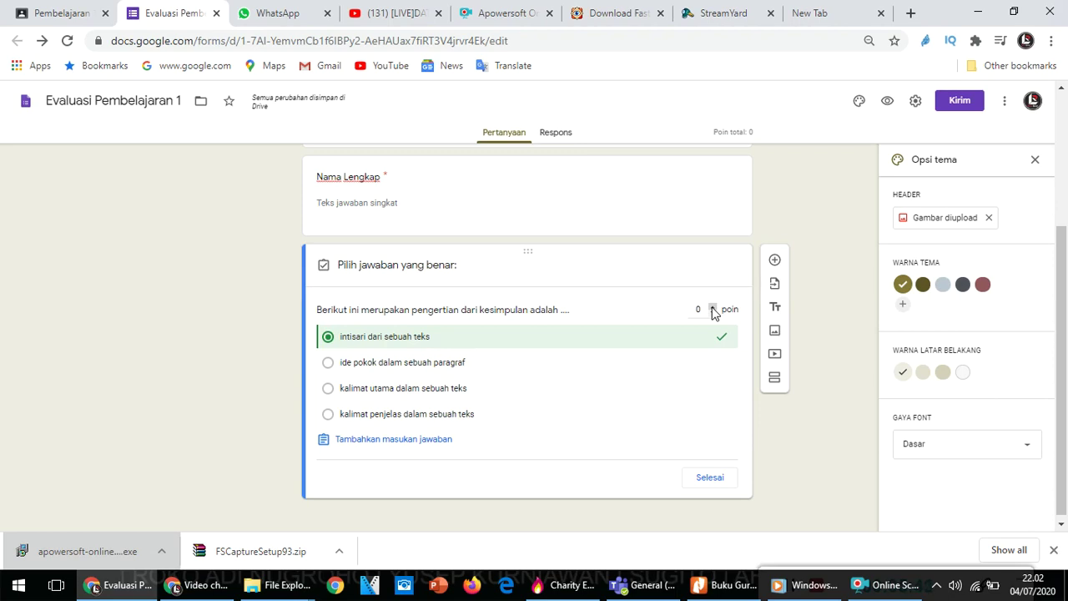
{"action": "double_click", "coordinate": [698, 308]}
{"action": "type", "text": "5"}
{"action": "left_click", "coordinate": [710, 483]}
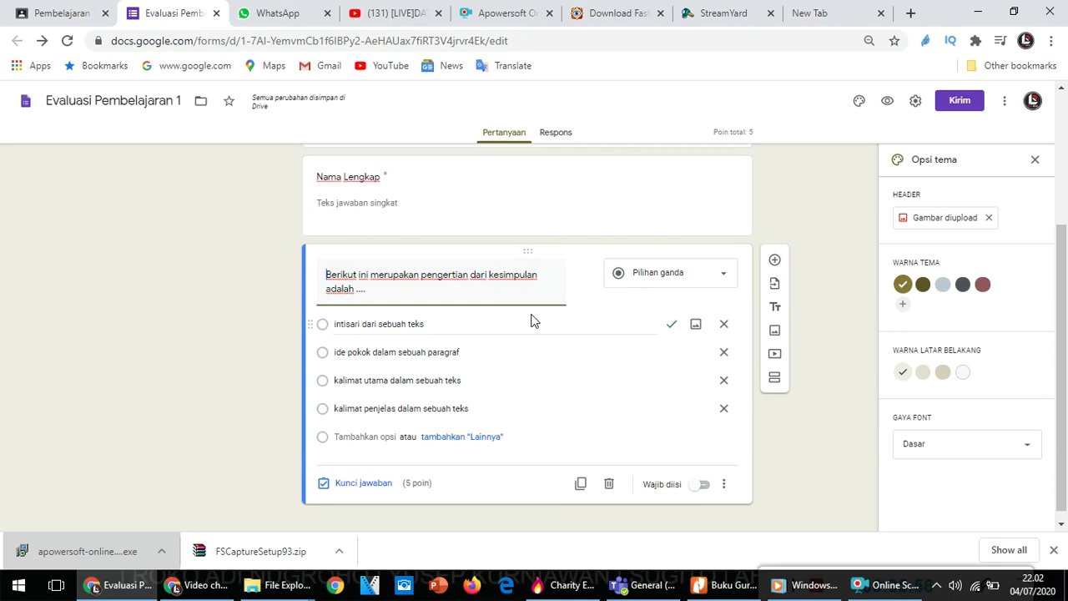
Add another multiple-choice question with the text "Bagian bunga yang berfungsi sebagai alat kelamin betina adalah ...."
{"action": "left_click", "coordinate": [774, 259]}
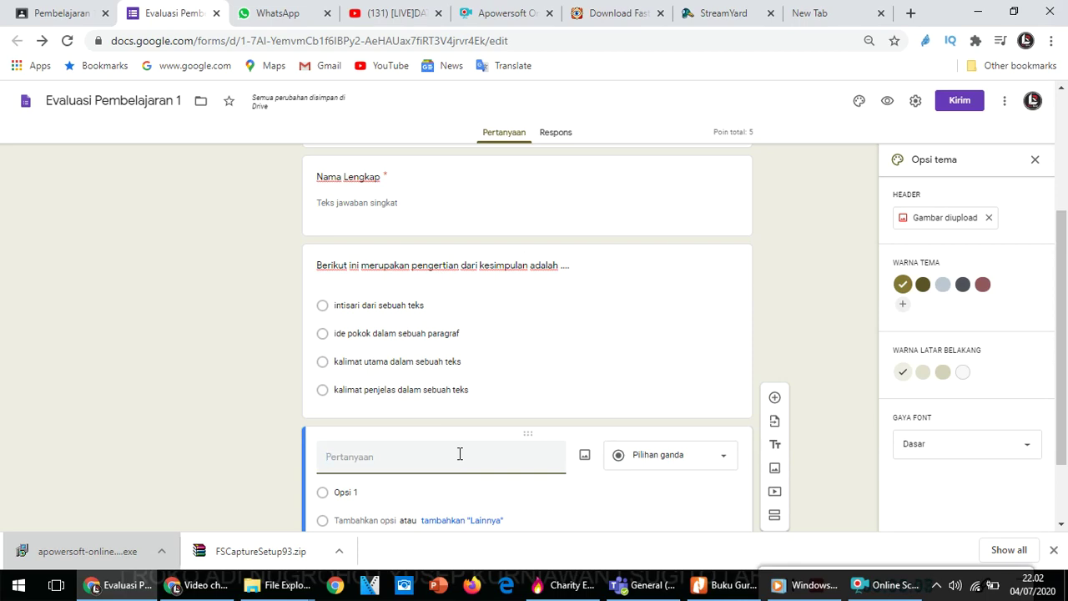
{"action": "type", "text": "Bagian bunga yang b"}
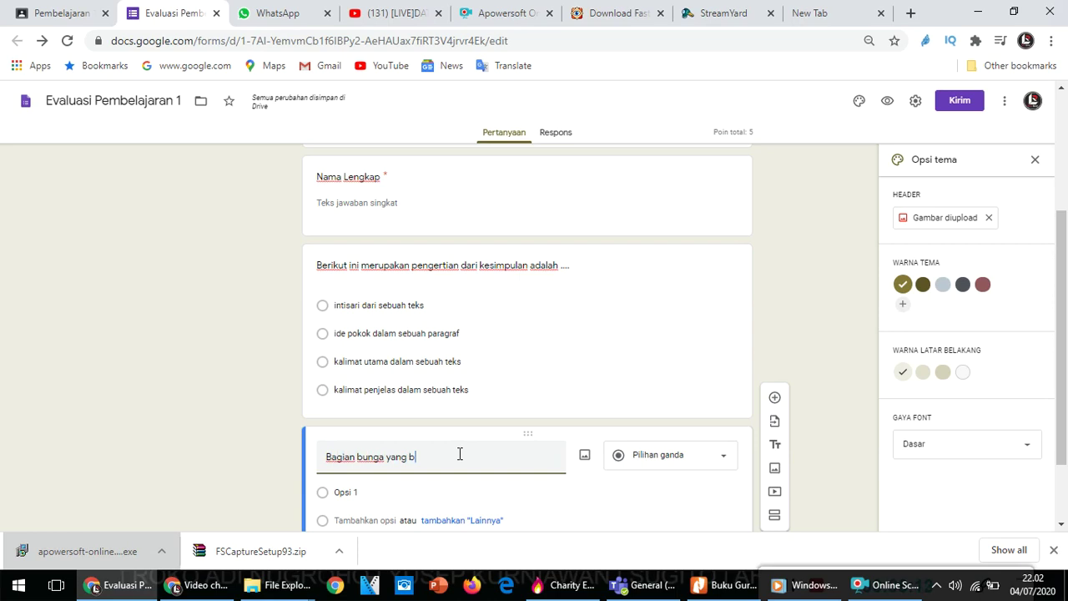
{"action": "type", "text": "erfungsi sebagai alat kemai"}
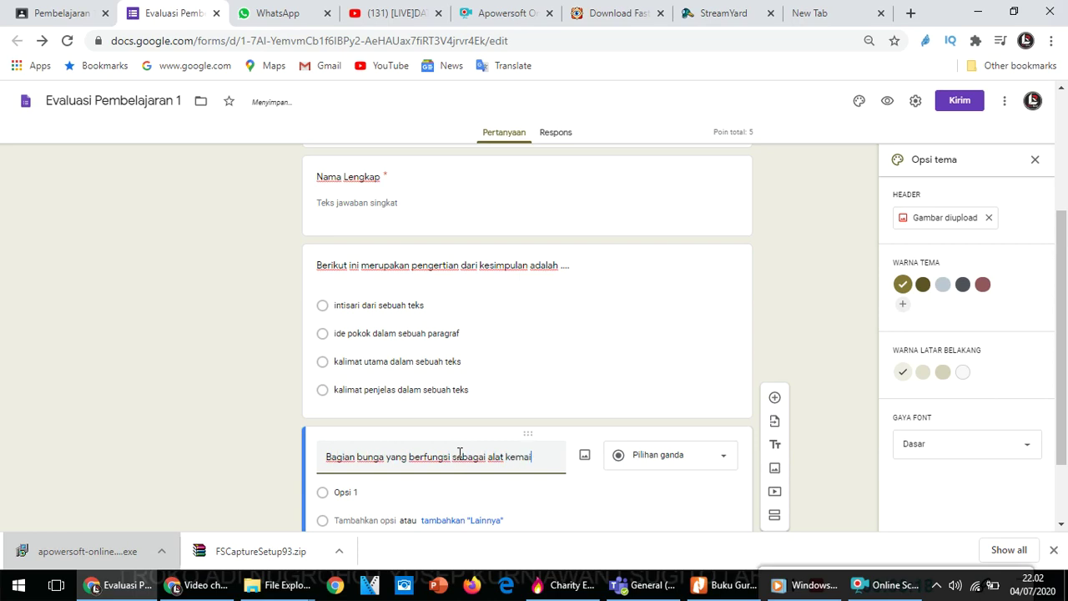
{"action": "key", "text": "BackSpace"}
{"action": "key", "text": "BackSpace"}
{"action": "key", "text": "BackSpace"}
{"action": "type", "text": "lamin betina adalah ...."}
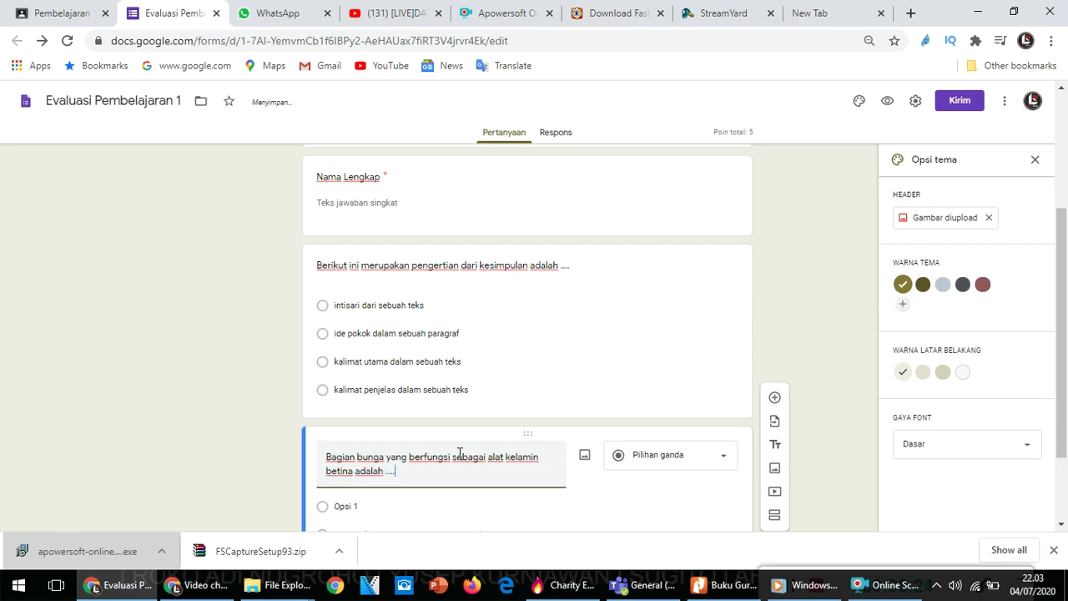
Enter "mahkota" and "benangsari" as the first two answer options of the bunga question
{"action": "left_click", "coordinate": [357, 506]}
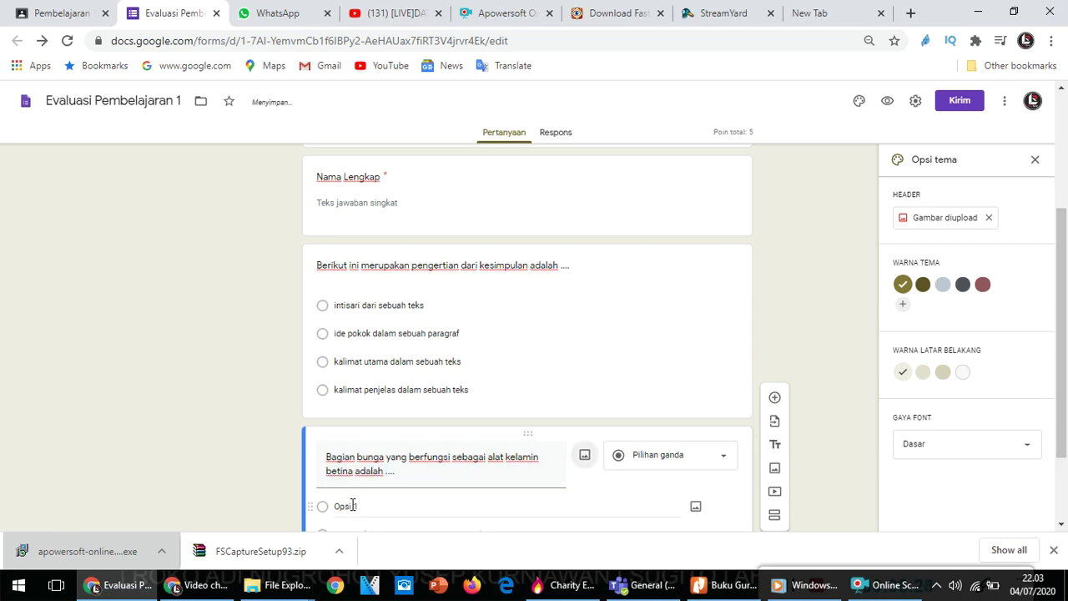
{"action": "type", "text": "mahkota"}
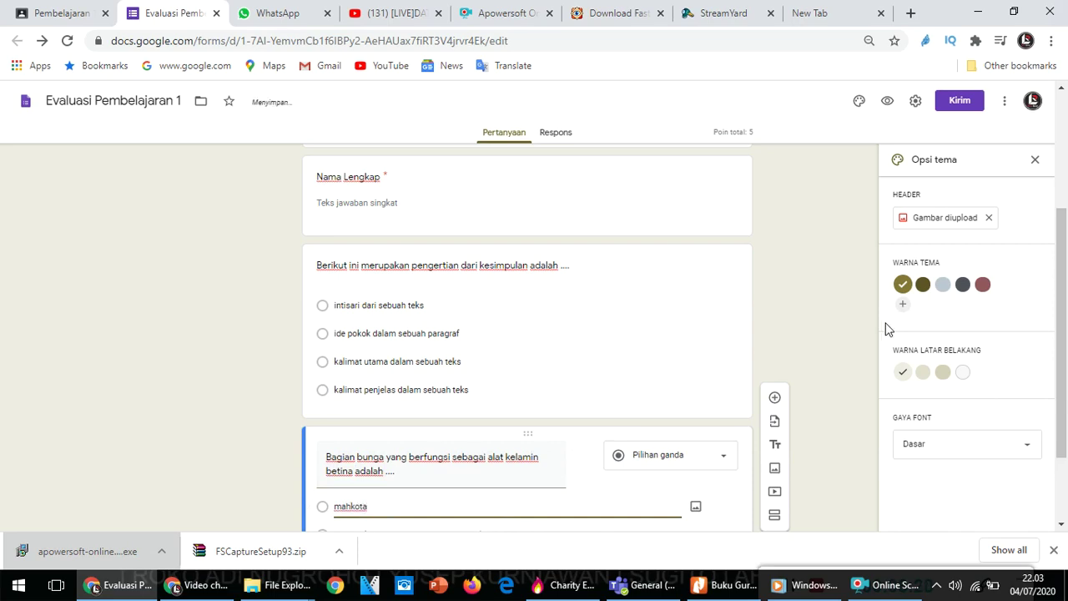
{"action": "scroll", "coordinate": [1017, 310], "scroll_direction": "down", "scroll_amount": 1}
{"action": "left_click", "coordinate": [390, 450]}
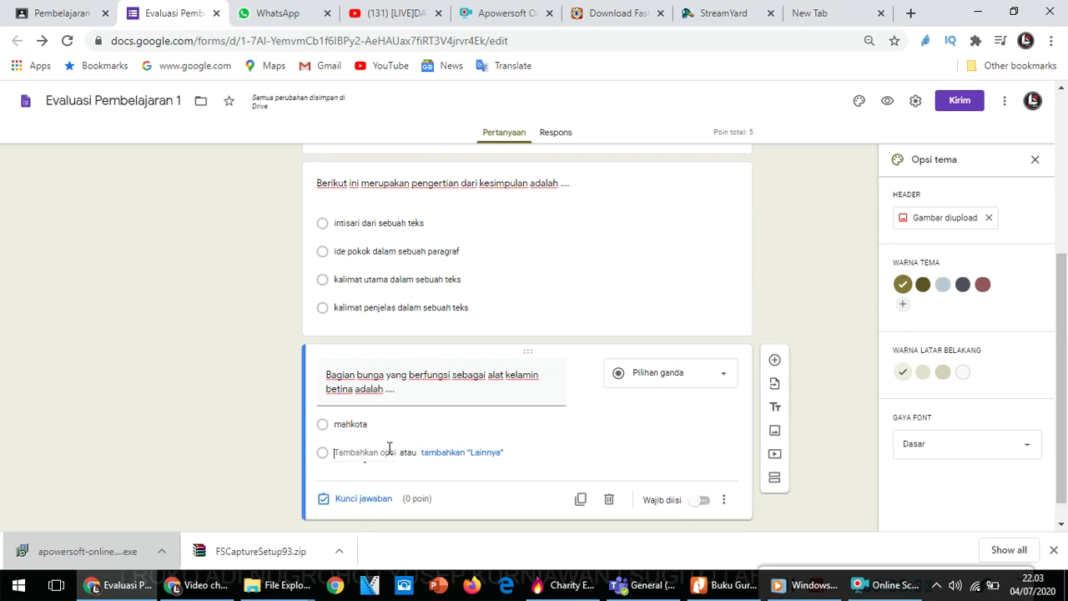
{"action": "type", "text": "benangsari"}
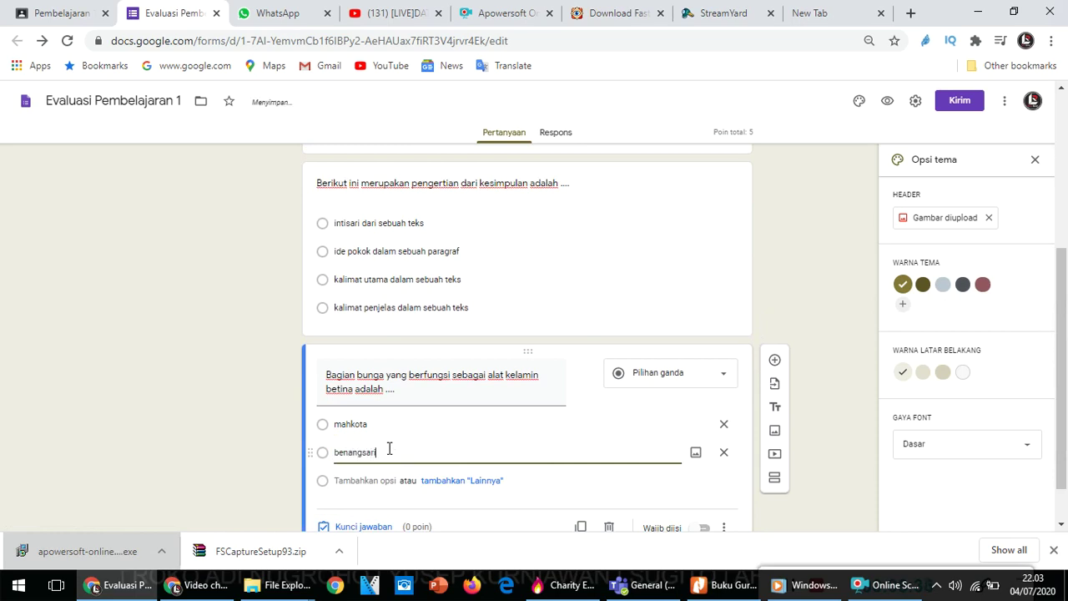
Add "kepala putik" and "tangkai putik" as the third and fourth answer options of the bunga question
{"action": "left_click", "coordinate": [378, 480]}
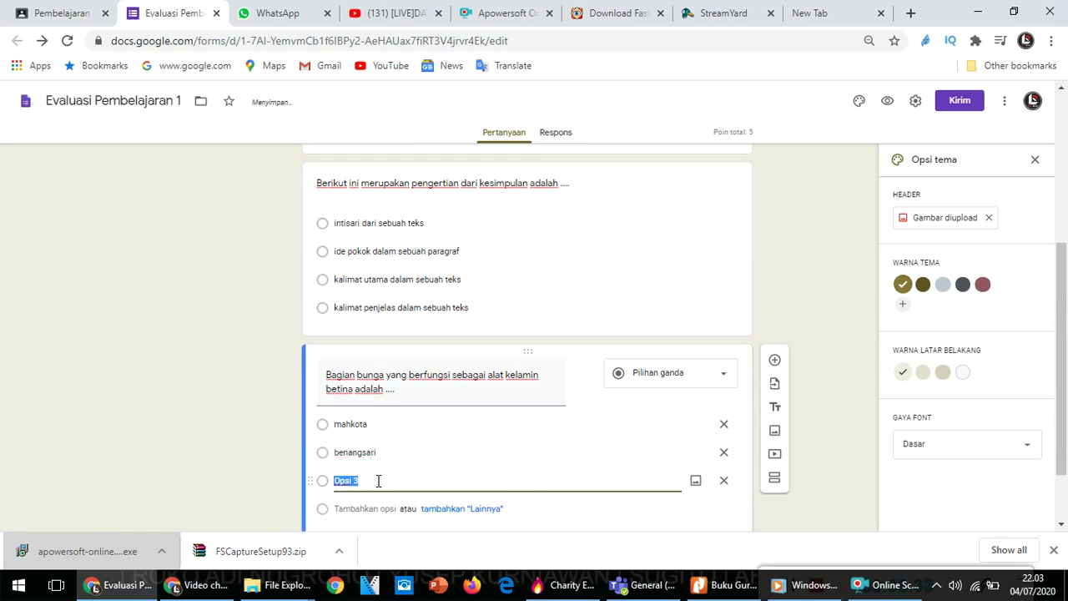
{"action": "type", "text": "kepal"}
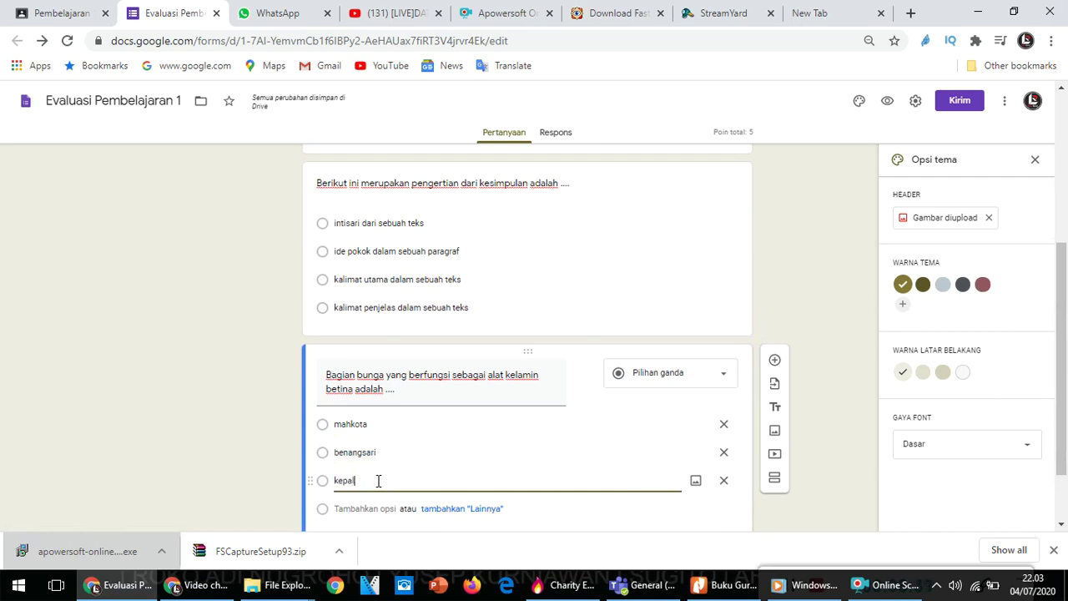
{"action": "type", "text": "a putik"}
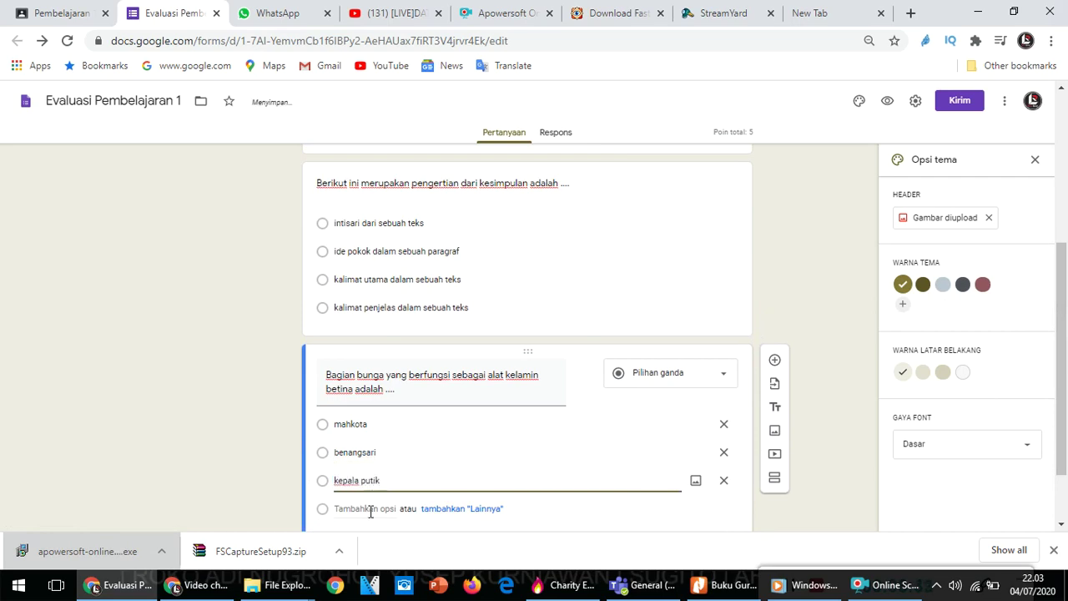
{"action": "left_click", "coordinate": [370, 508]}
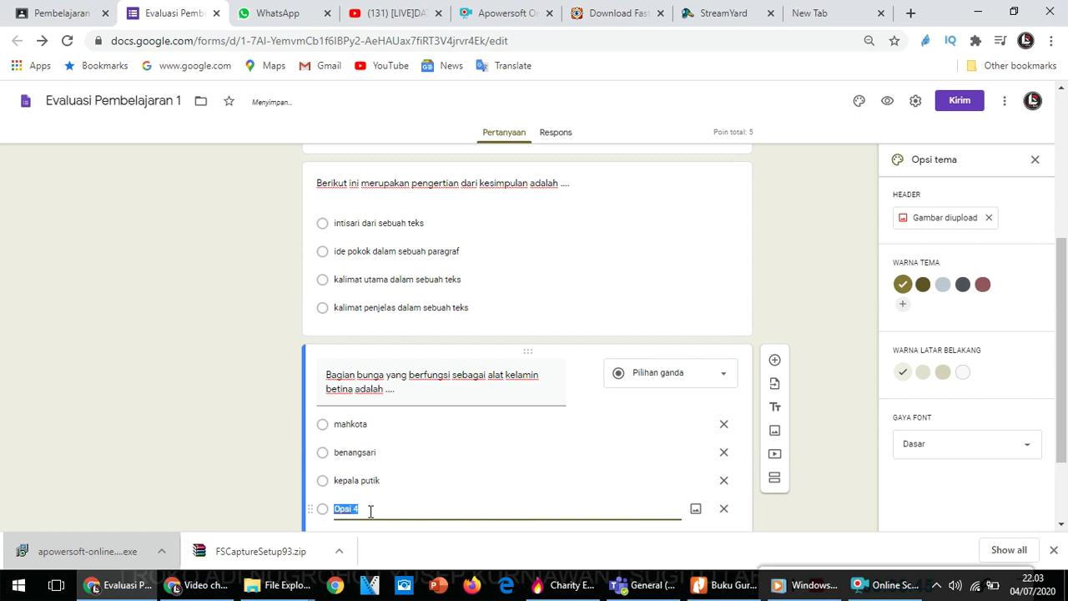
{"action": "type", "text": "tangkai pi"}
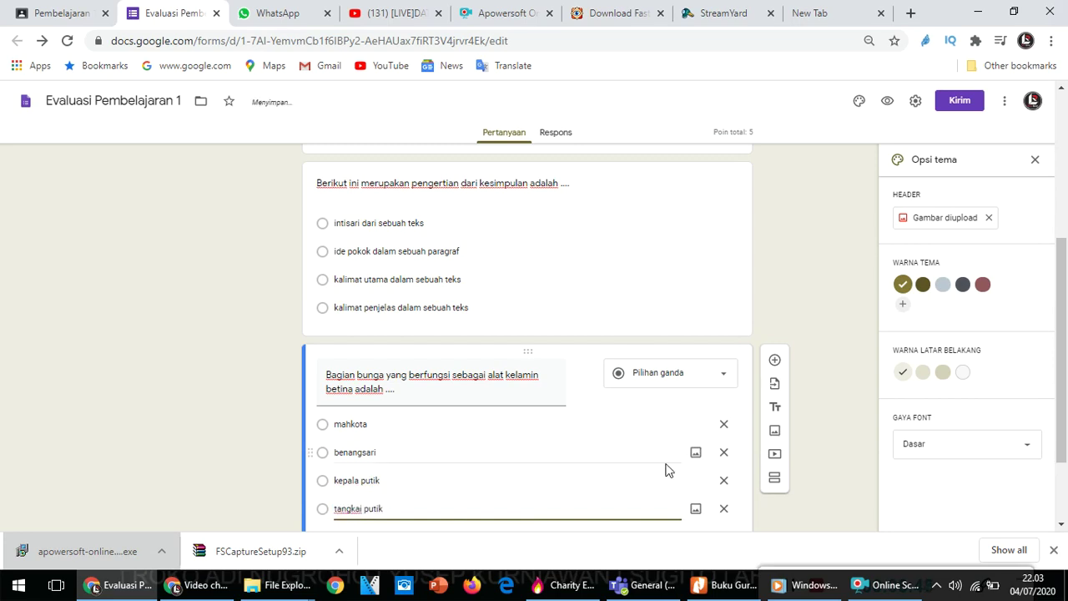
Set the answer key of the bunga question to "benangsari", worth 5 points
{"action": "left_click_drag", "start_coordinate": [1063, 304], "coordinate": [1066, 326]}
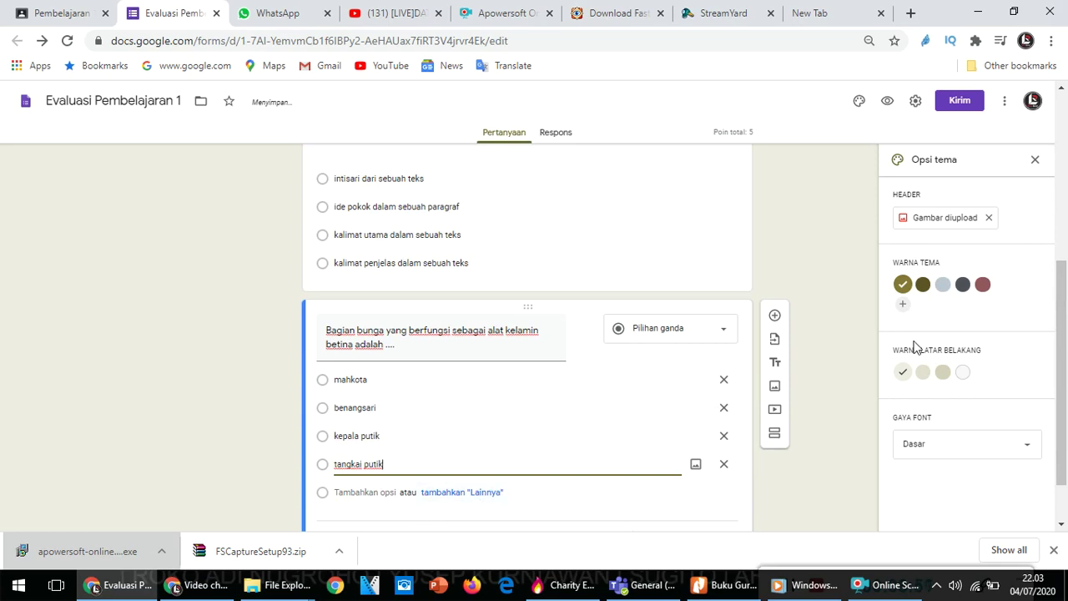
{"action": "scroll", "coordinate": [949, 345], "scroll_direction": "down", "scroll_amount": 1}
{"action": "left_click", "coordinate": [367, 473]}
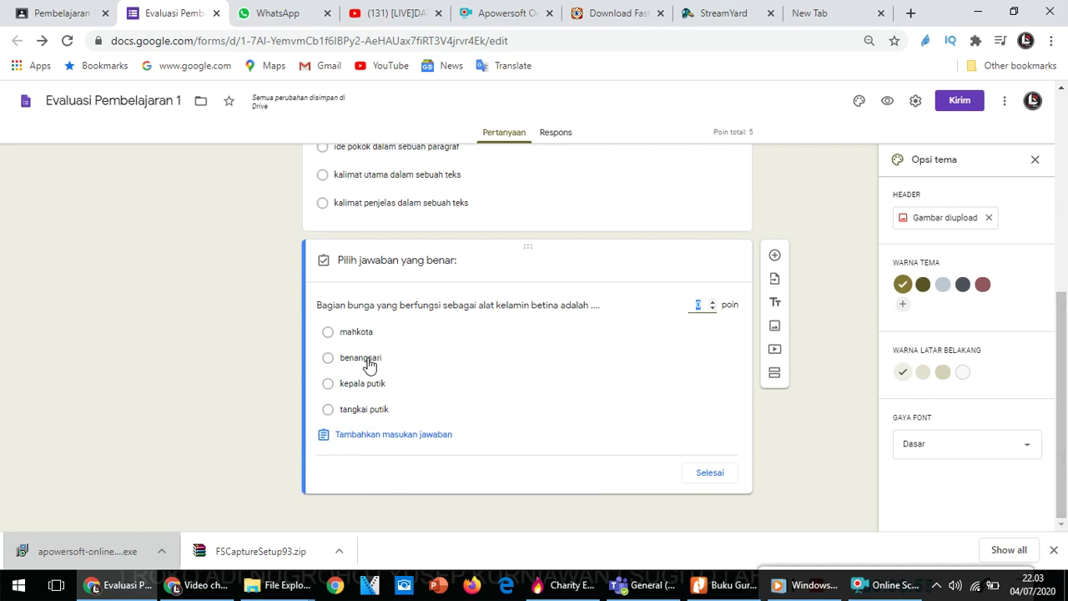
{"action": "left_click", "coordinate": [369, 364]}
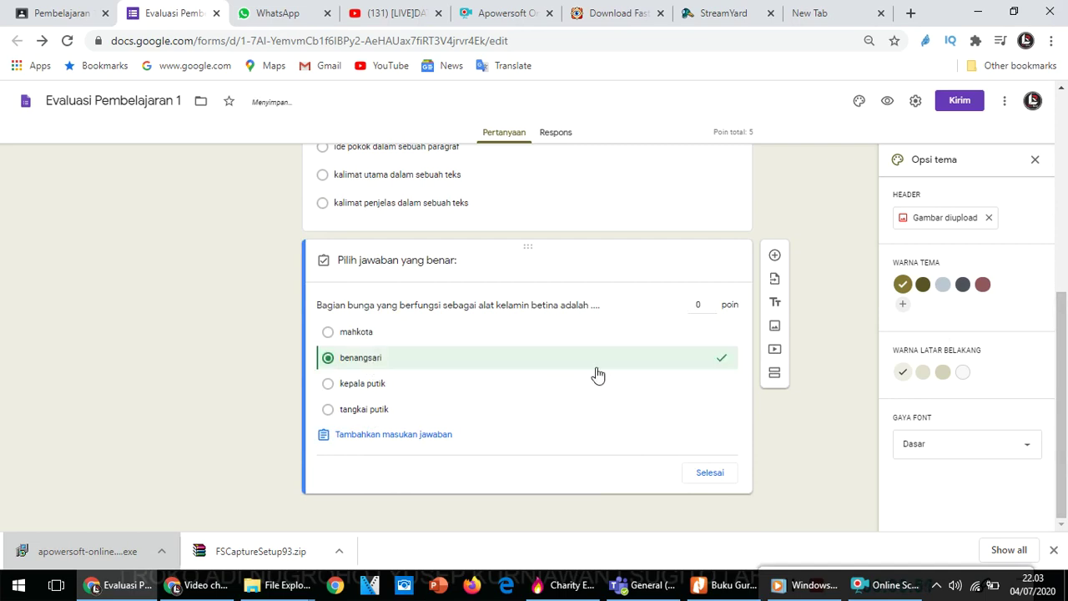
{"action": "left_click", "coordinate": [701, 305]}
{"action": "type", "text": "5"}
{"action": "key", "text": "BackSpace"}
{"action": "key", "text": "BackSpace"}
{"action": "type", "text": "5"}
{"action": "left_click", "coordinate": [710, 476]}
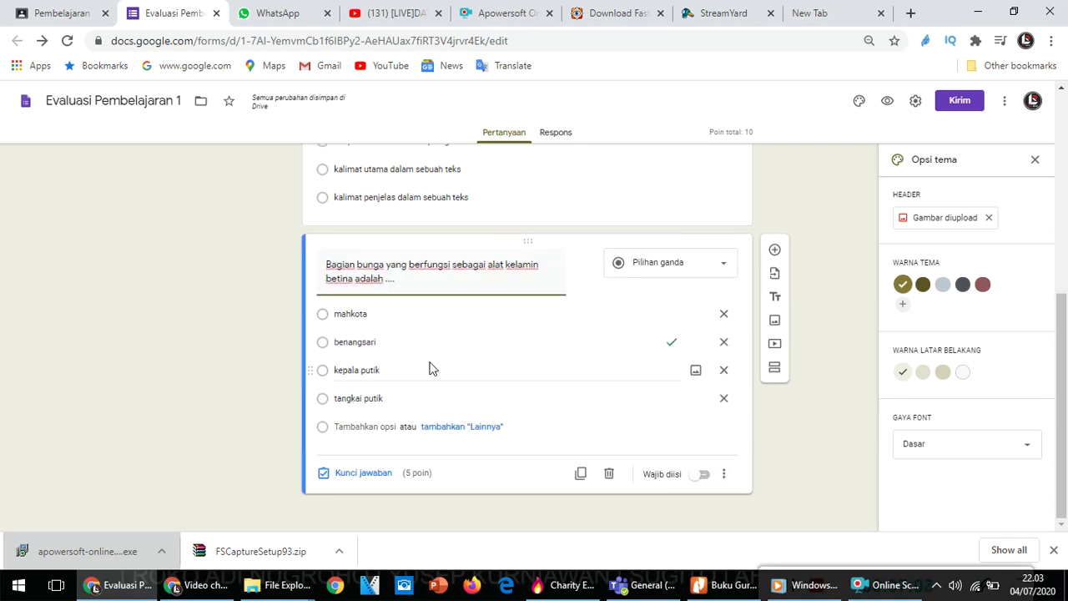
Change the correct answer of the bunga question to "kepala putik" only, removing "benangsari" from the answer key
{"action": "left_click", "coordinate": [368, 474]}
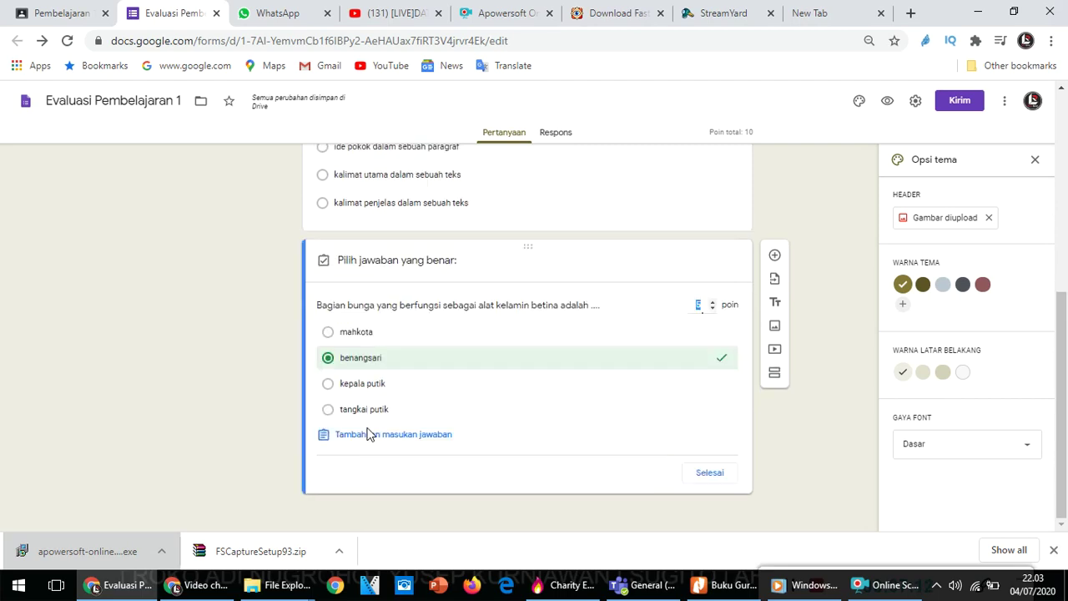
{"action": "left_click", "coordinate": [361, 389]}
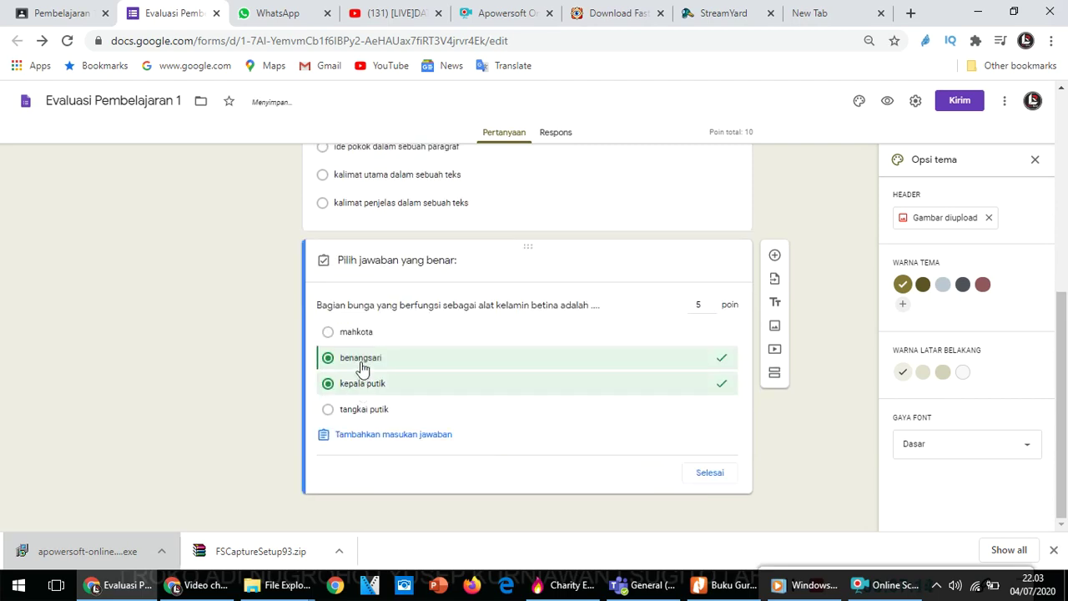
{"action": "left_click", "coordinate": [362, 364]}
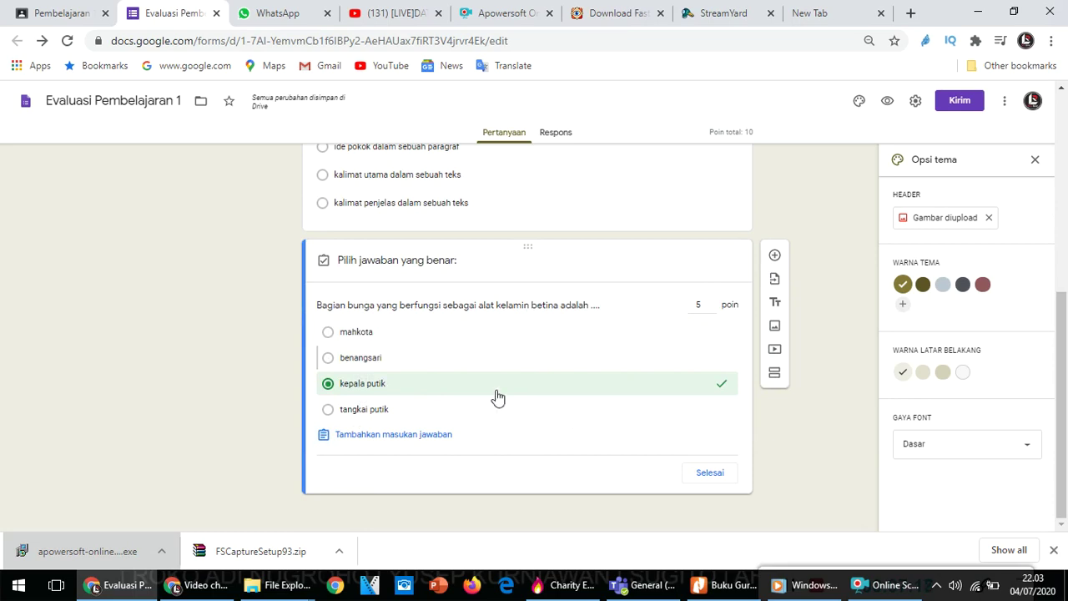
{"action": "left_click", "coordinate": [363, 364]}
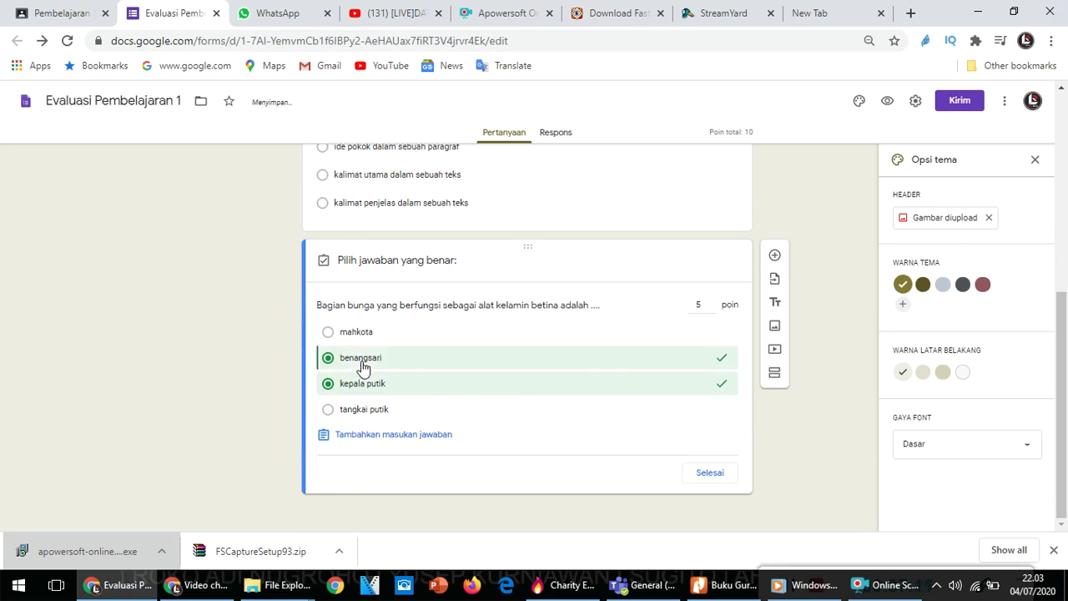
{"action": "left_click", "coordinate": [362, 365]}
{"action": "left_click", "coordinate": [713, 475]}
Correct the spelling of the bunga question's second answer option to "benang sari"
{"action": "left_click", "coordinate": [373, 345]}
{"action": "double_click", "coordinate": [367, 343]}
{"action": "left_click", "coordinate": [361, 342]}
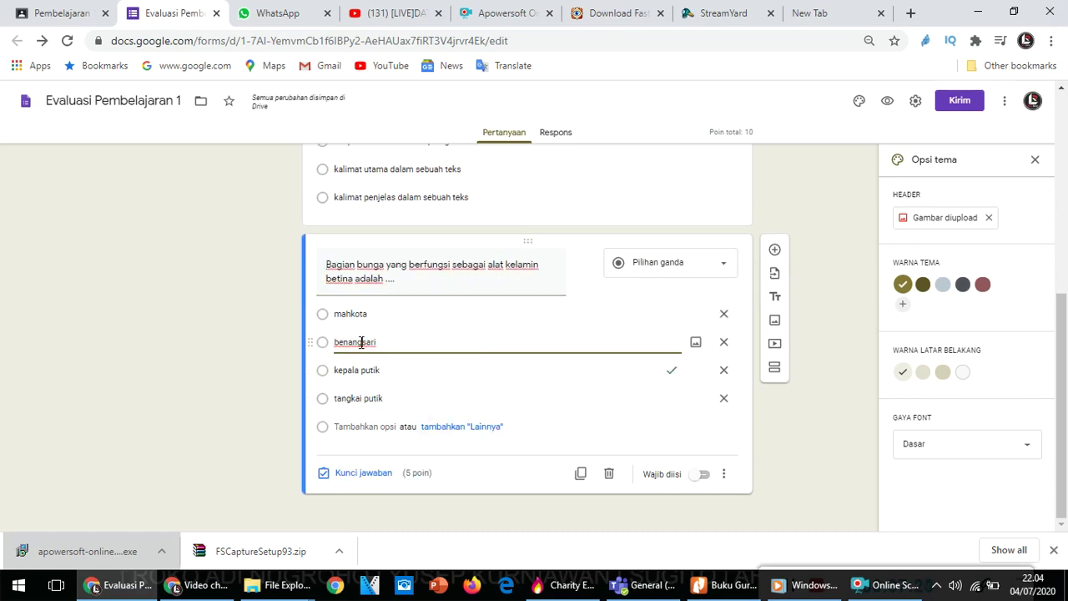
{"action": "left_click", "coordinate": [705, 476]}
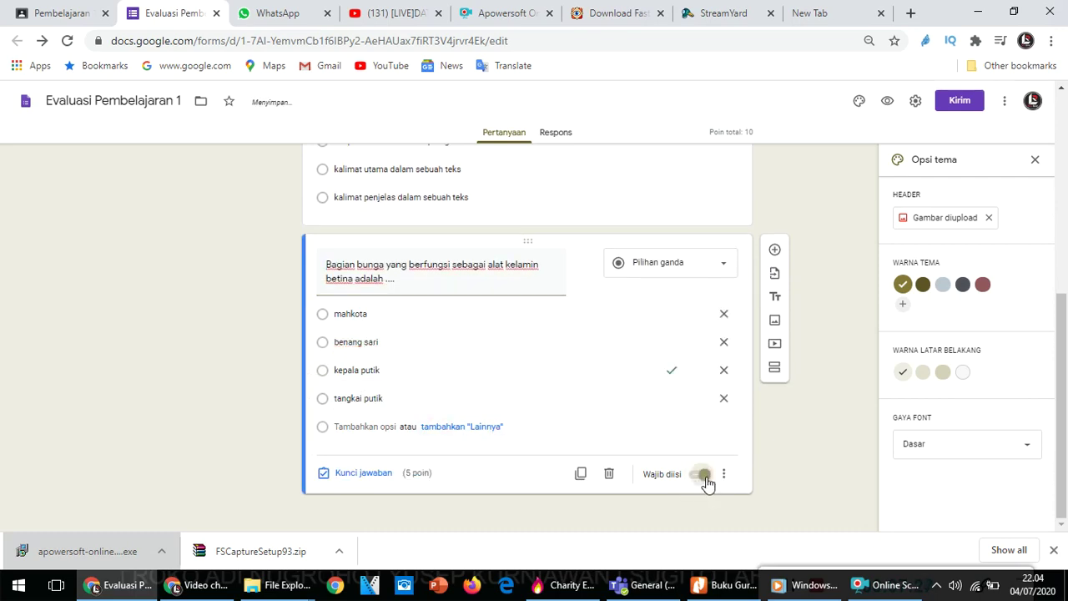
{"action": "left_click", "coordinate": [705, 475]}
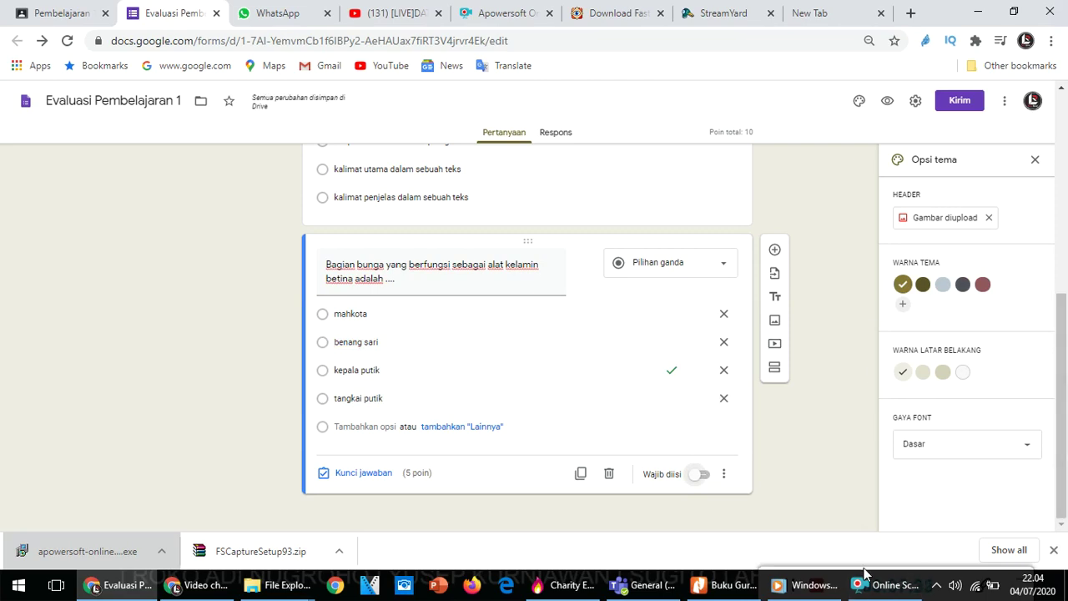
Create a new spreadsheet as the destination for the quiz's responses
{"action": "mouse_move", "coordinate": [864, 571]}
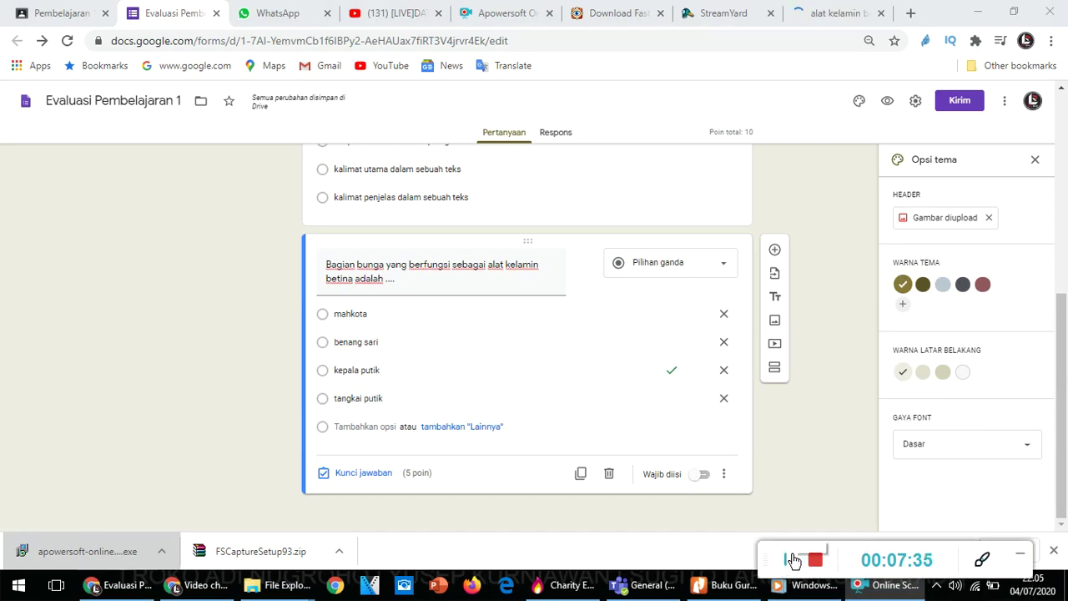
{"action": "mouse_move", "coordinate": [1066, 359]}
{"action": "left_mouse_down"}
{"action": "mouse_move", "coordinate": [1066, 302]}
{"action": "mouse_move", "coordinate": [1066, 353]}
{"action": "left_mouse_up"}
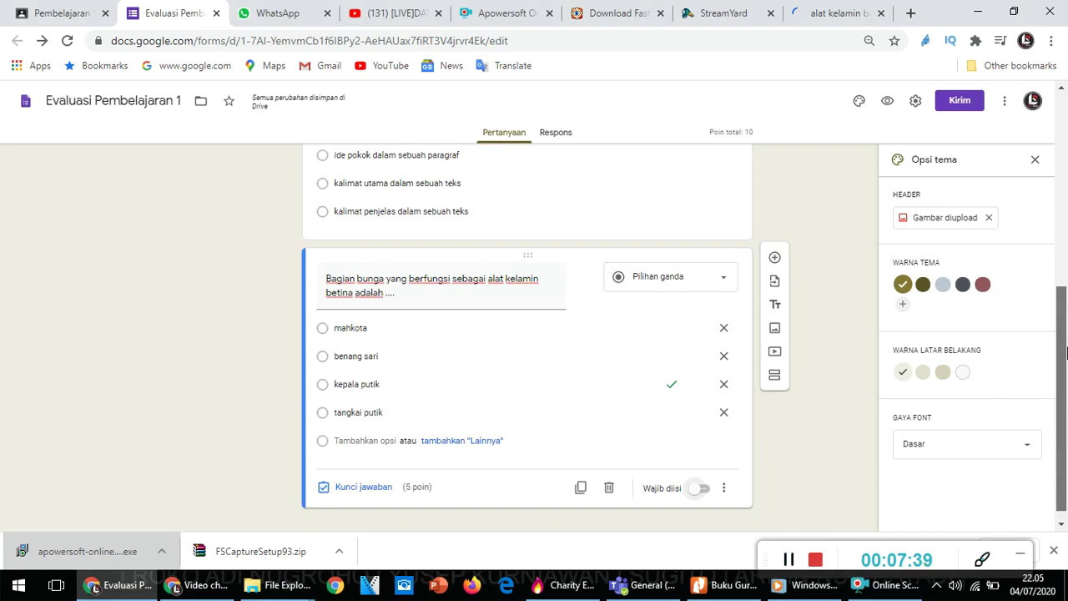
{"action": "left_click", "coordinate": [774, 265]}
{"action": "left_click_drag", "start_coordinate": [1065, 377], "coordinate": [1065, 217]}
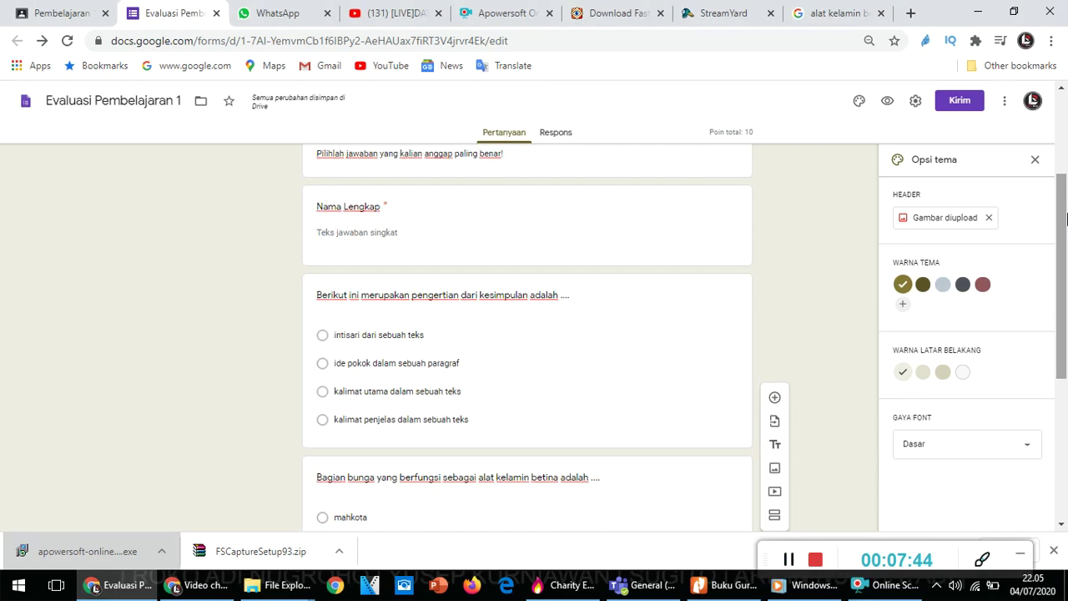
{"action": "left_click", "coordinate": [554, 134]}
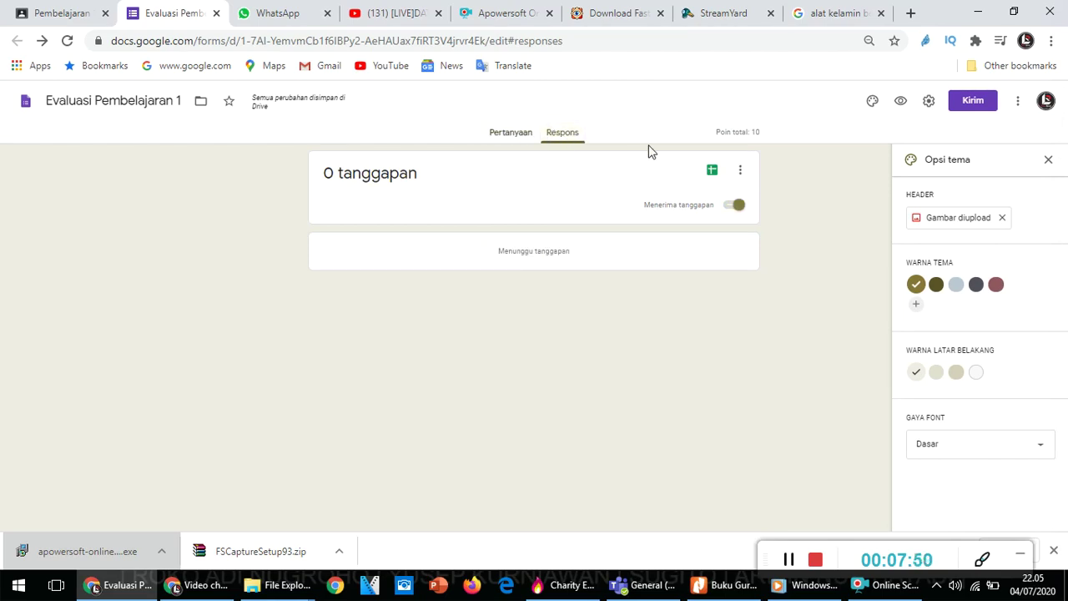
{"action": "left_click", "coordinate": [711, 171]}
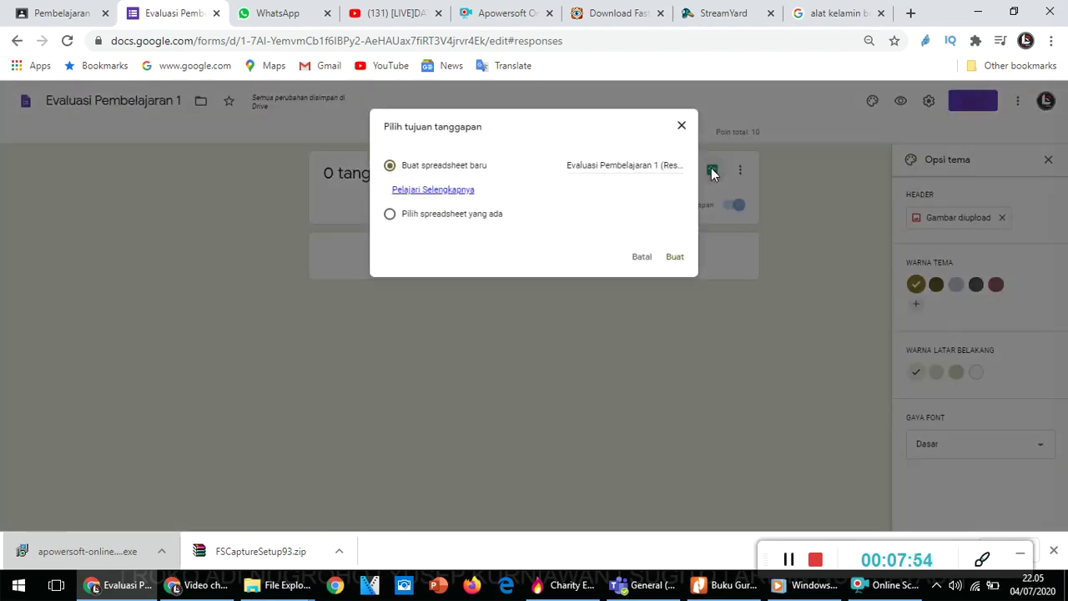
{"action": "left_click", "coordinate": [675, 256]}
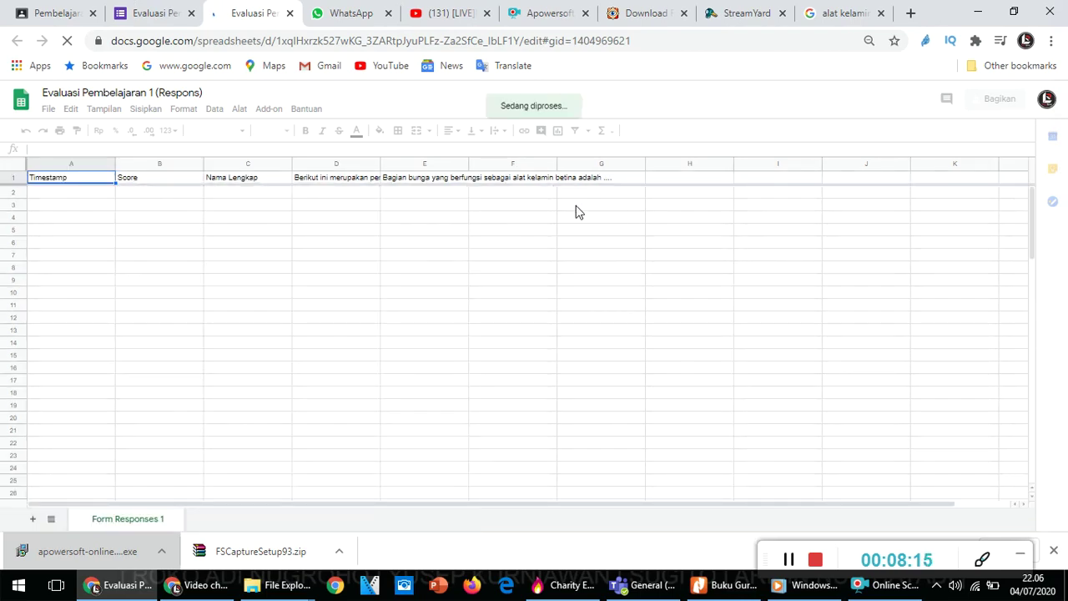
Examine the response spreadsheet's column headings alongside the form's responses view, and return to the form
{"action": "left_click", "coordinate": [148, 8]}
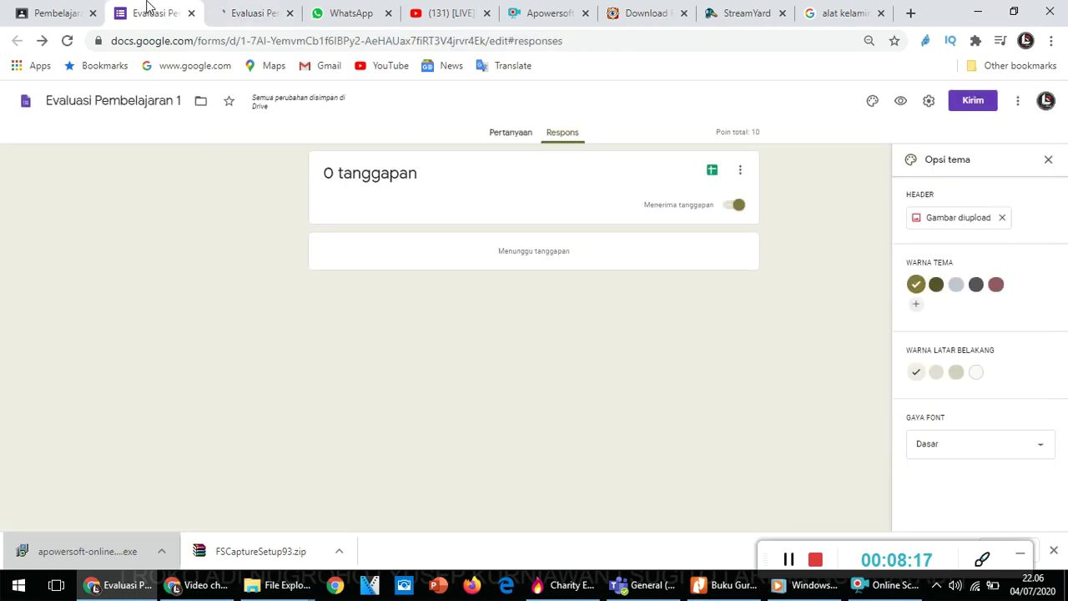
{"action": "left_click", "coordinate": [248, 10]}
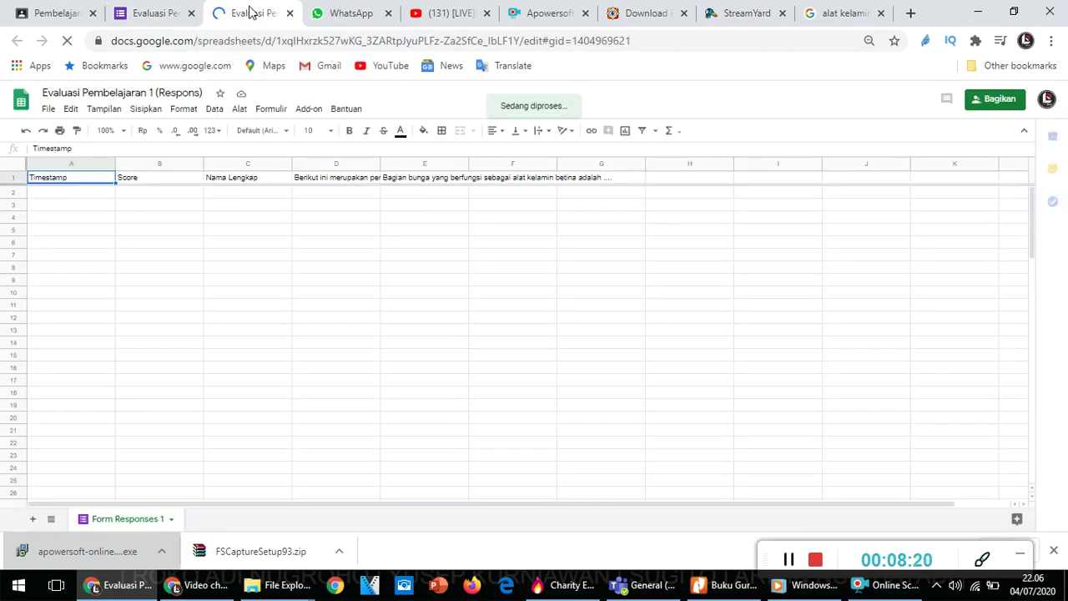
{"action": "left_click", "coordinate": [165, 8]}
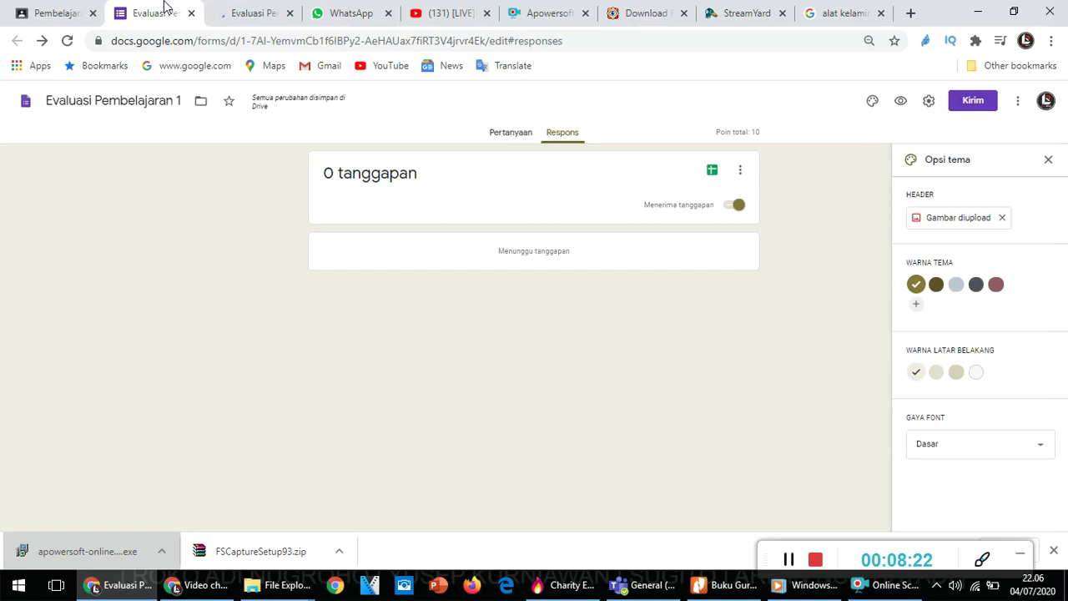
{"action": "left_click", "coordinate": [258, 6]}
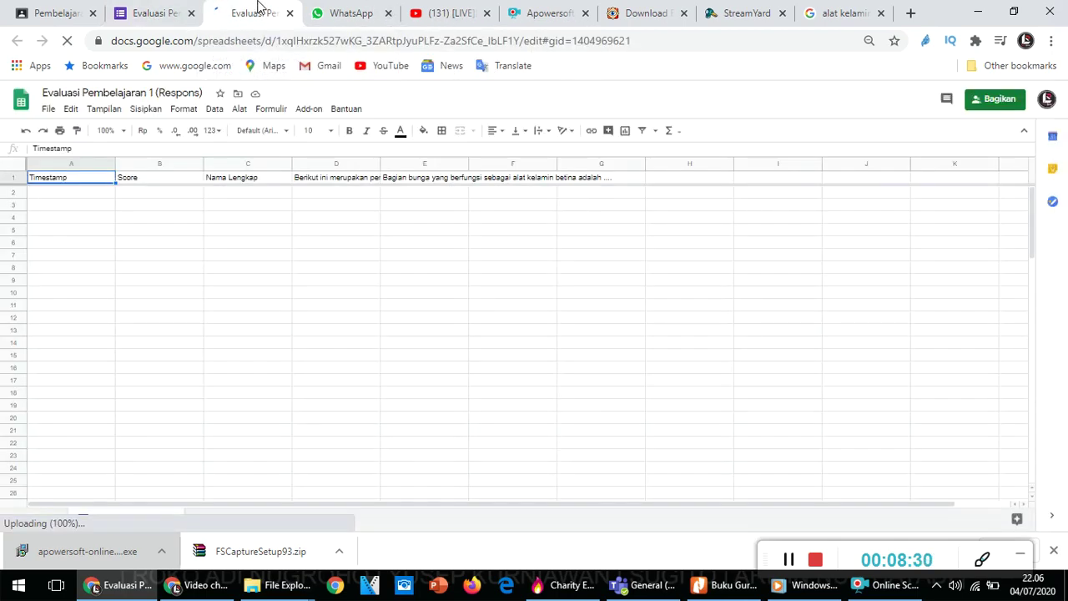
{"action": "left_click", "coordinate": [158, 11]}
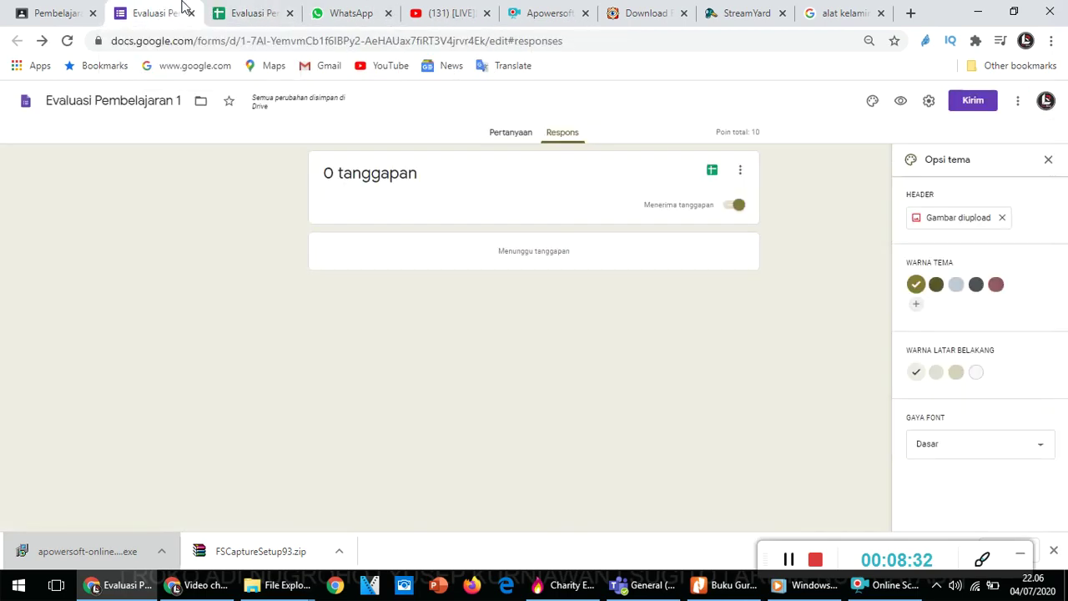
{"action": "left_click", "coordinate": [246, 8]}
{"action": "left_click", "coordinate": [165, 7]}
{"action": "left_click", "coordinate": [233, 9]}
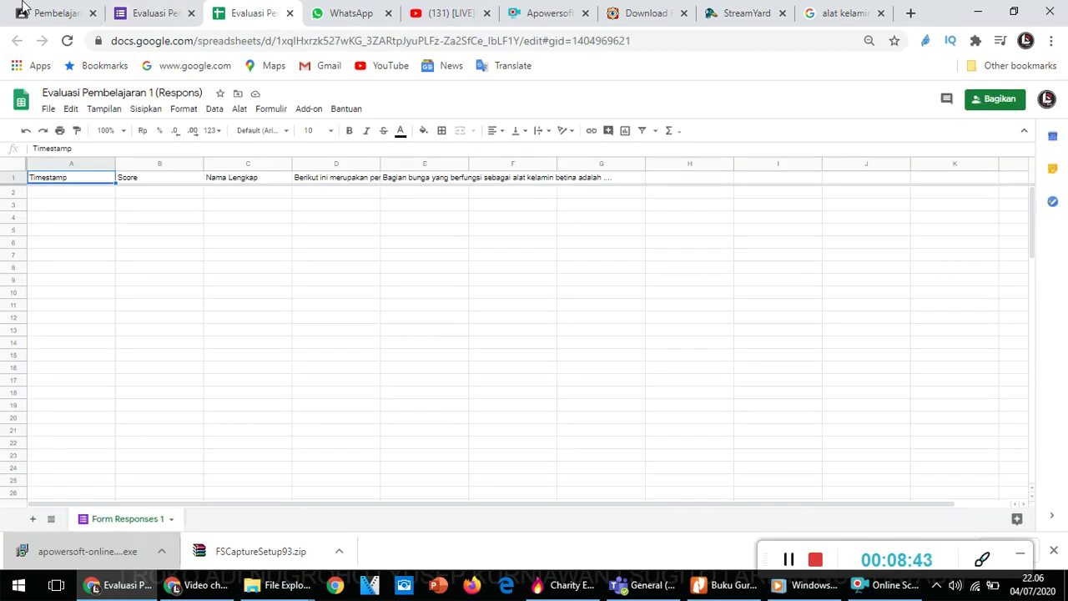
{"action": "left_click", "coordinate": [158, 10]}
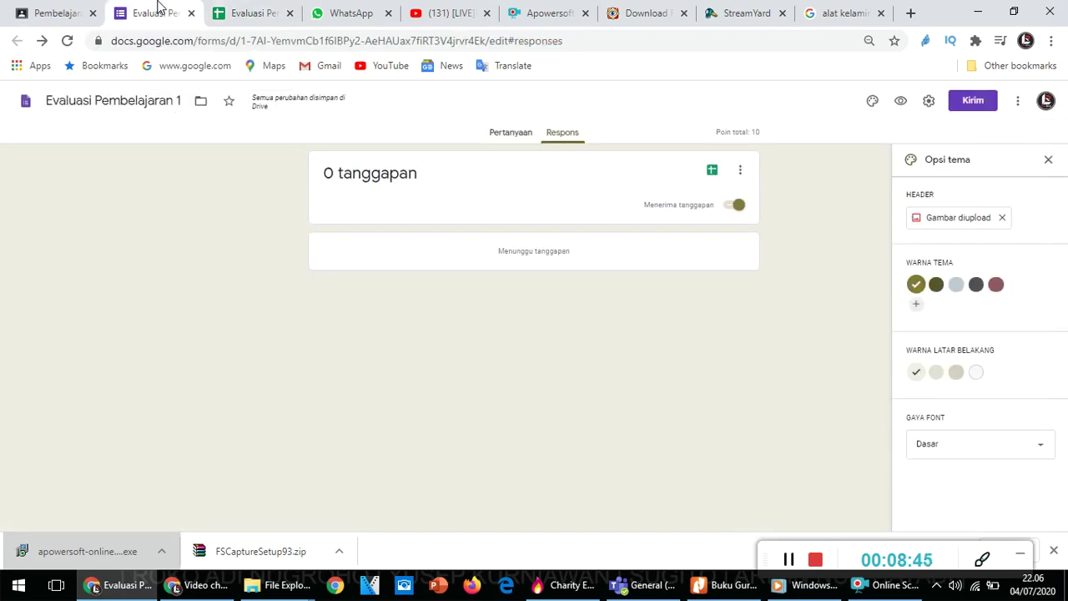